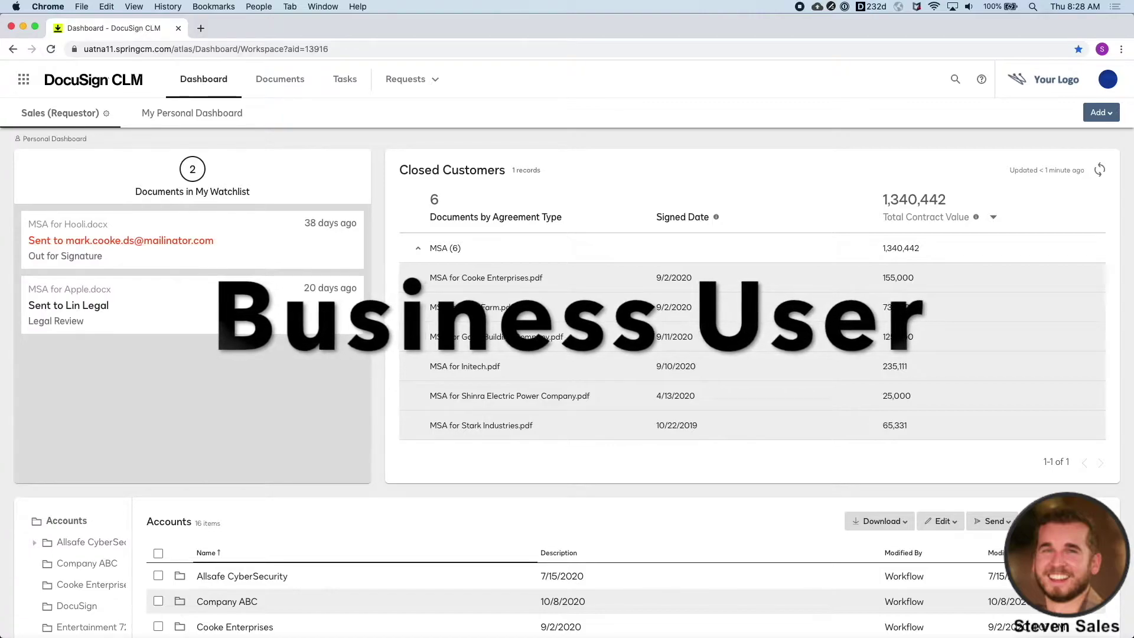
# - Start a new NDA request using the Generate or Request template
pyautogui.click(435, 89)
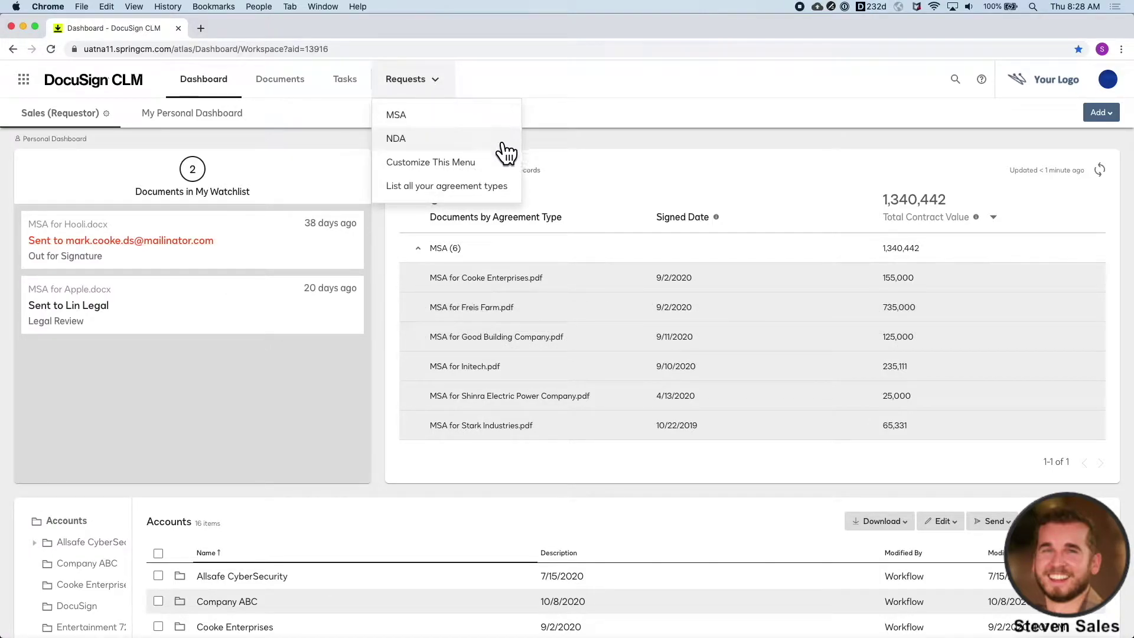
pyautogui.click(426, 141)
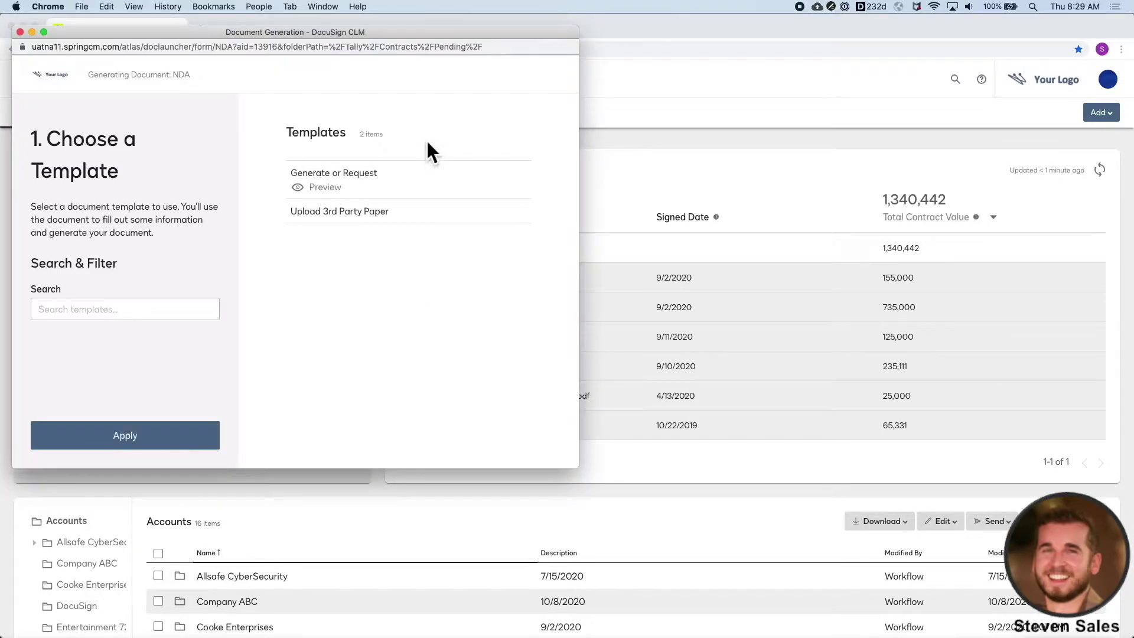
pyautogui.click(353, 177)
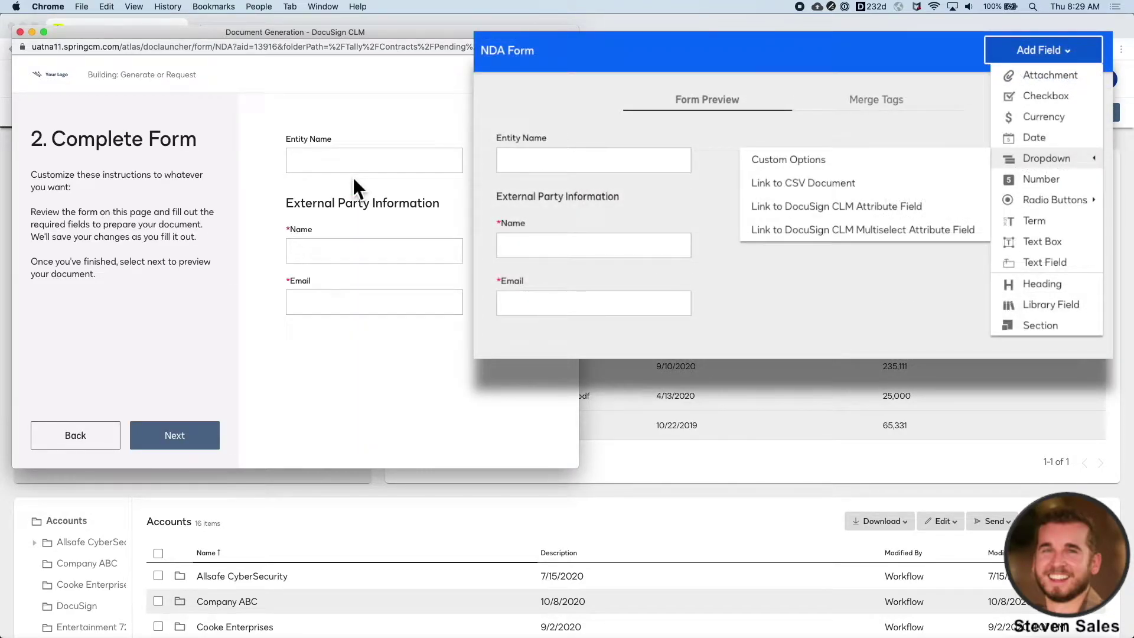
# - Enter entity name XYZ plus the external party's name and e-mail, then build the preview
pyautogui.click(328, 165)
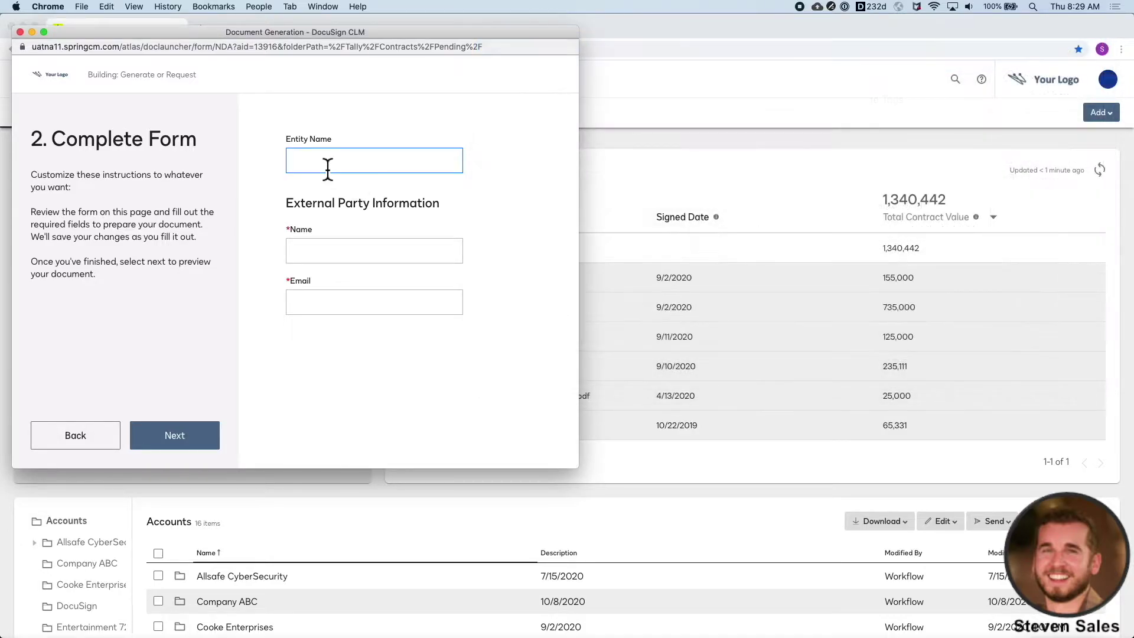
pyautogui.write('XYZ')
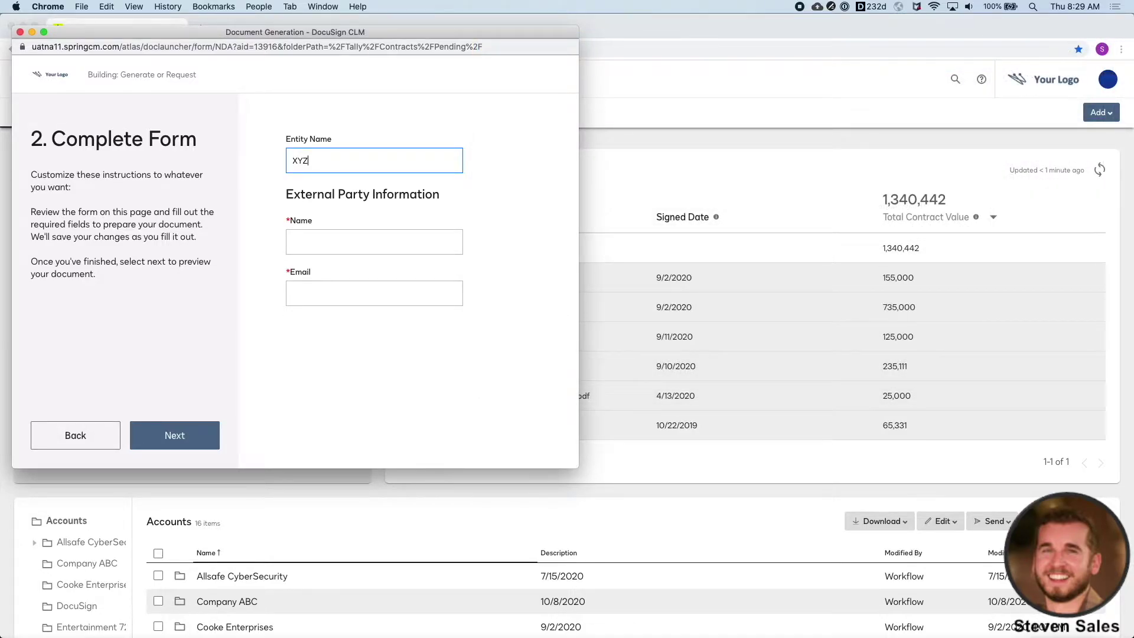
pyautogui.click(374, 241)
pyautogui.write('Eric External')
pyautogui.press('Tab')
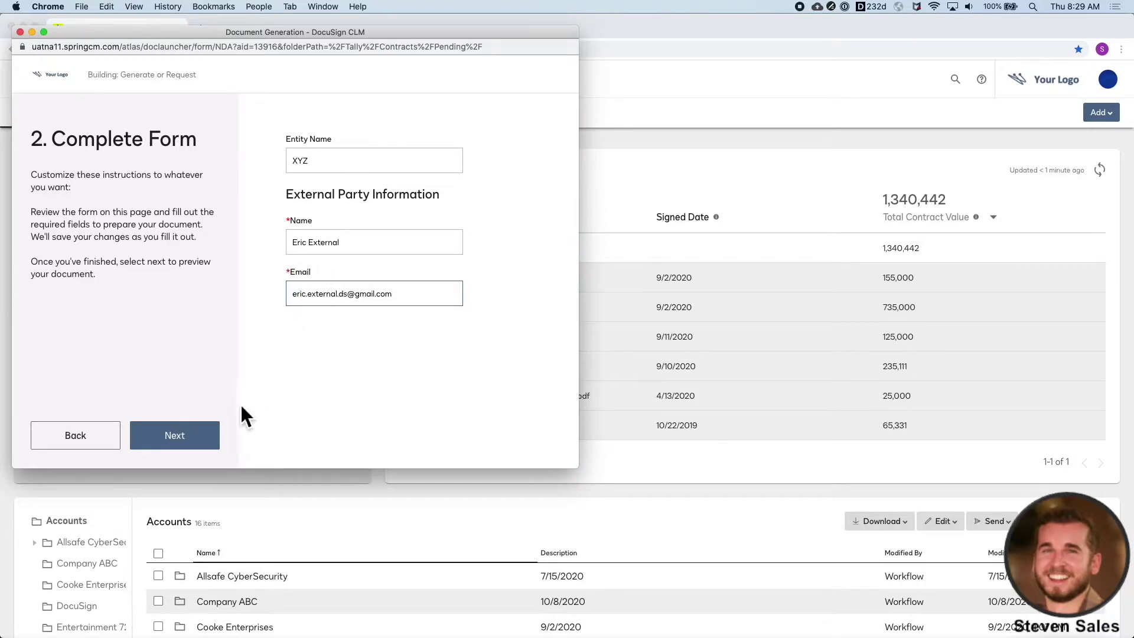
pyautogui.click(214, 436)
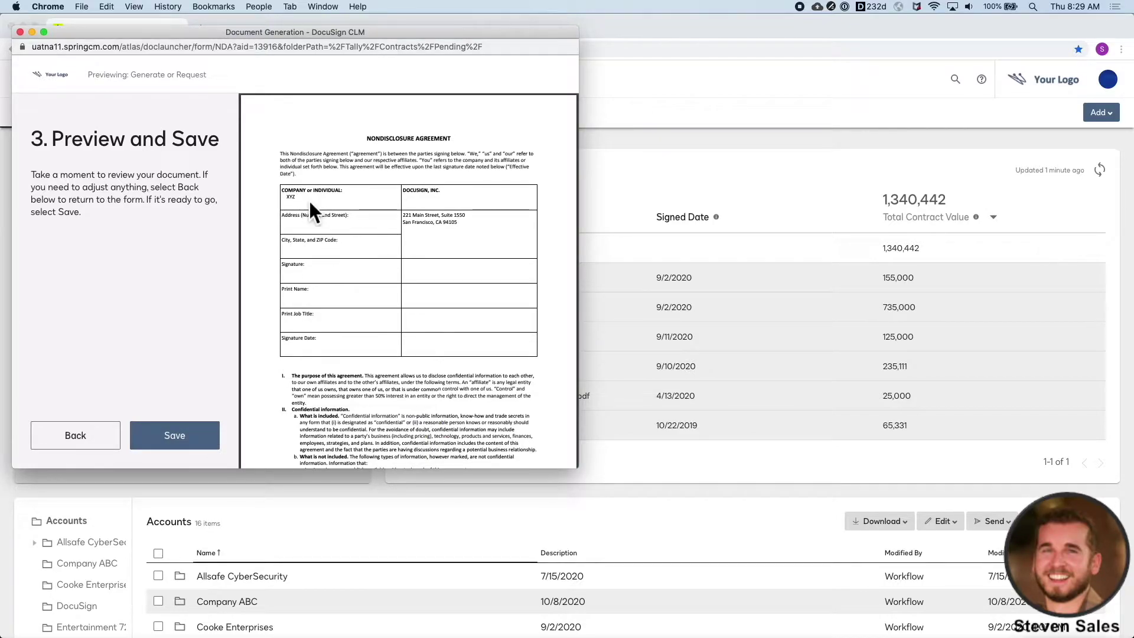
# - Return to the form, clear the entity name, regenerate the NDA preview and save it to send
pyautogui.click(96, 446)
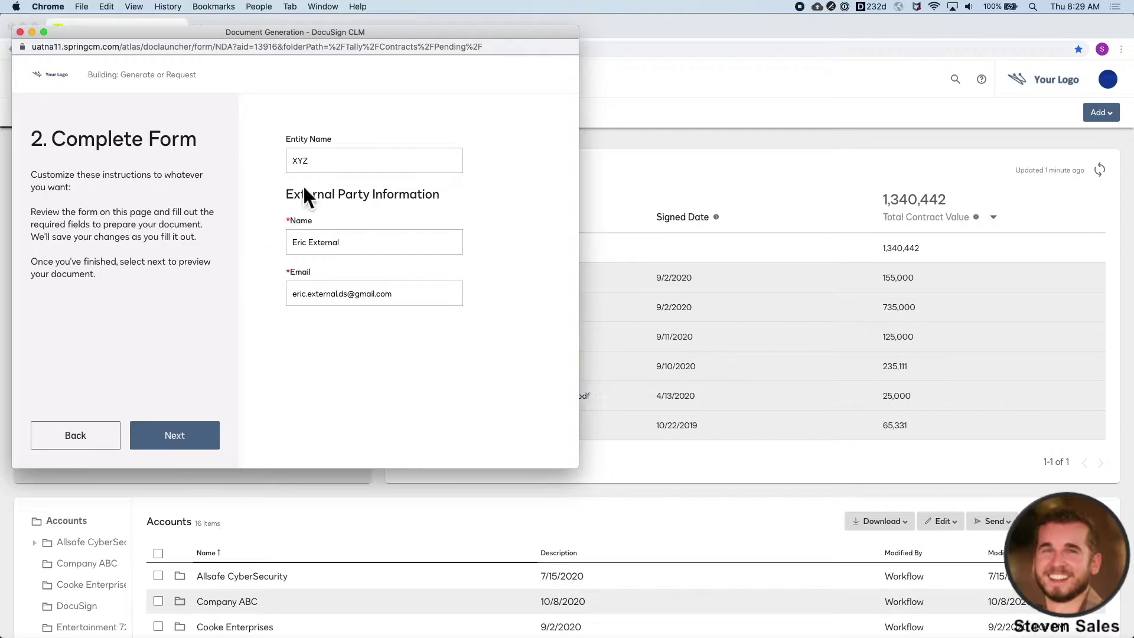
pyautogui.click(324, 167)
pyautogui.press('BackSpace')
pyautogui.press('BackSpace')
pyautogui.press('BackSpace')
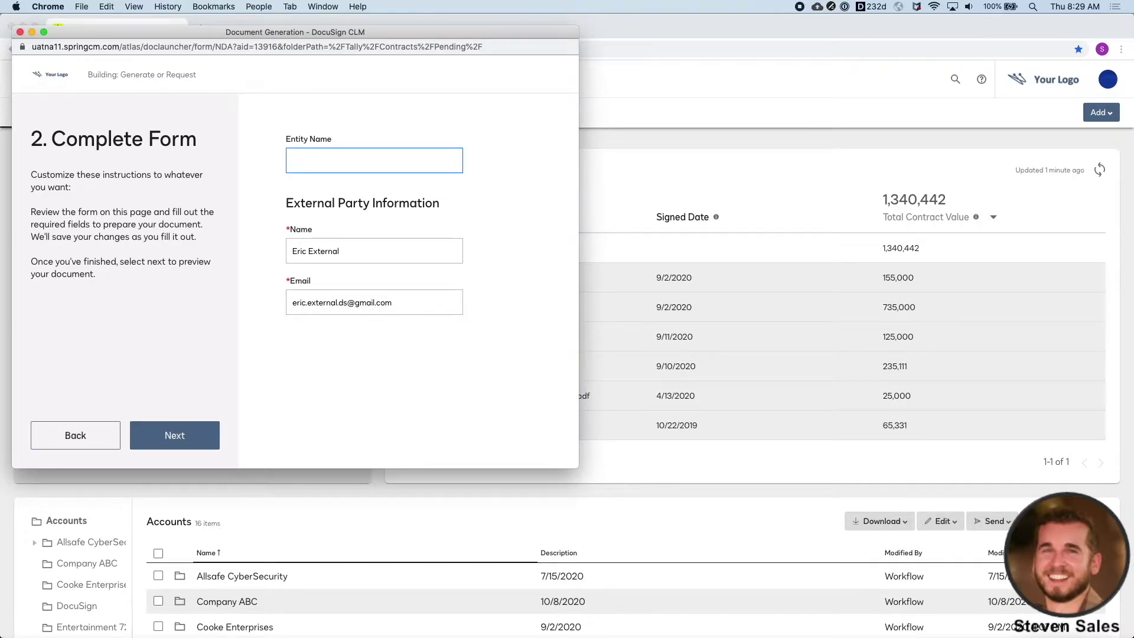
pyautogui.click(218, 444)
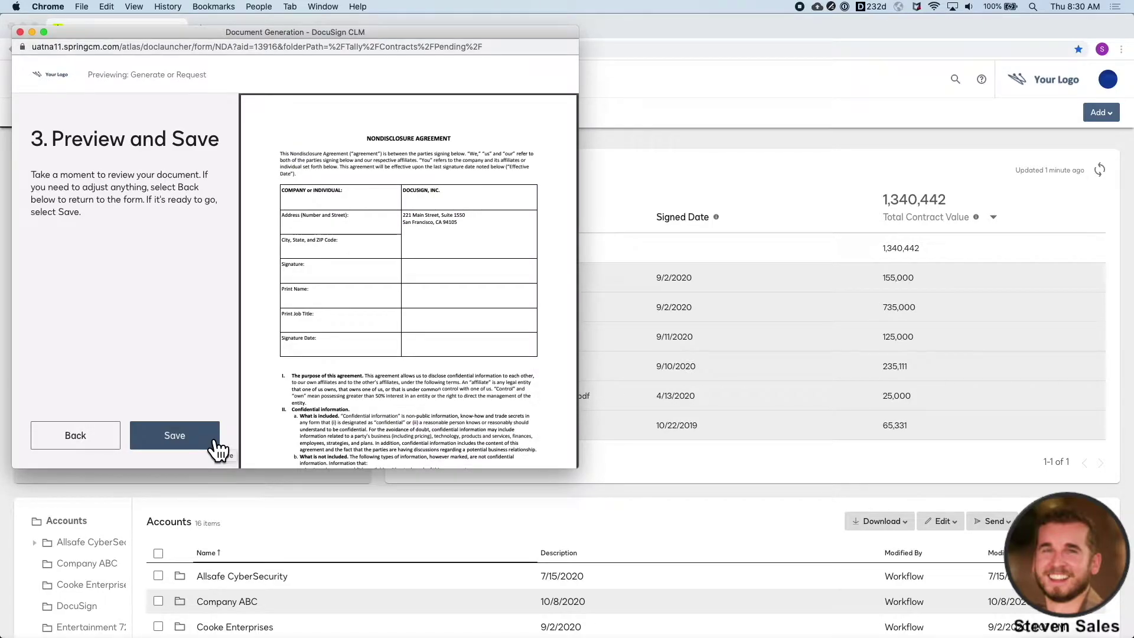
pyautogui.click(216, 442)
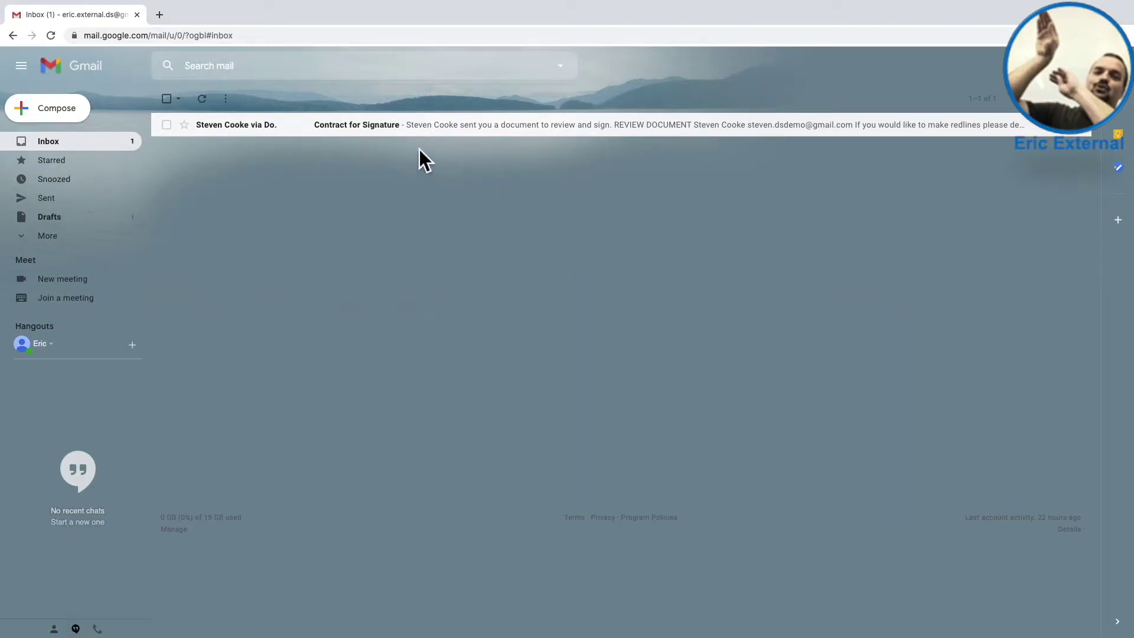
# - Open the Contract for Signature e-mail, review the document and agree to electronic records
pyautogui.click(397, 125)
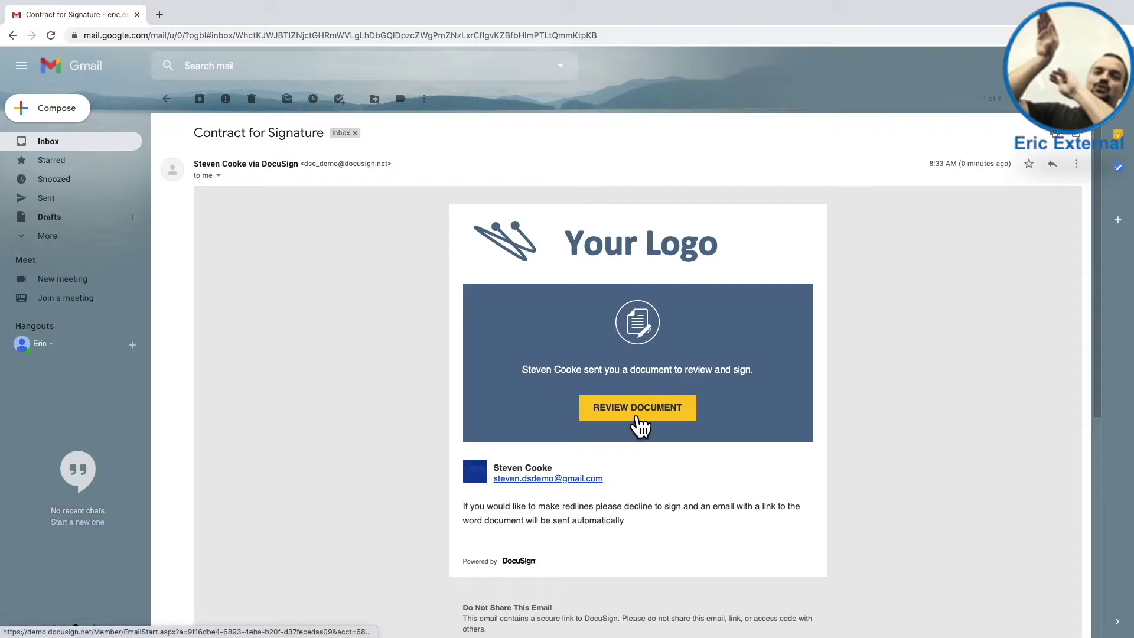
pyautogui.click(638, 418)
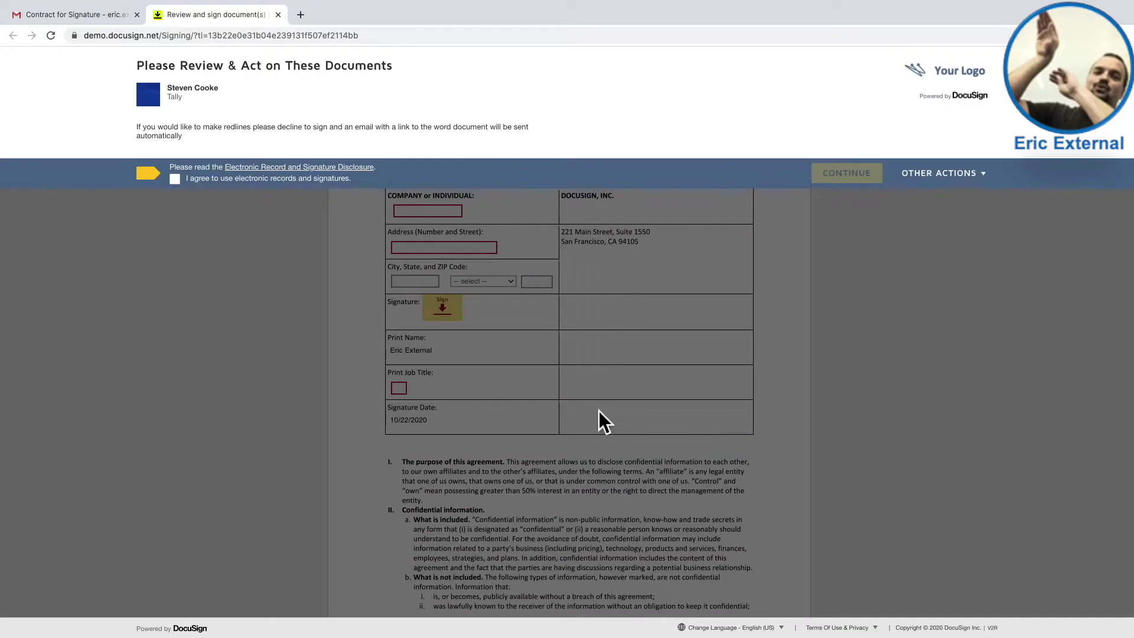
pyautogui.click(174, 178)
# - Begin signing and enter company XYZ Company and the signer's street address
pyautogui.click(833, 174)
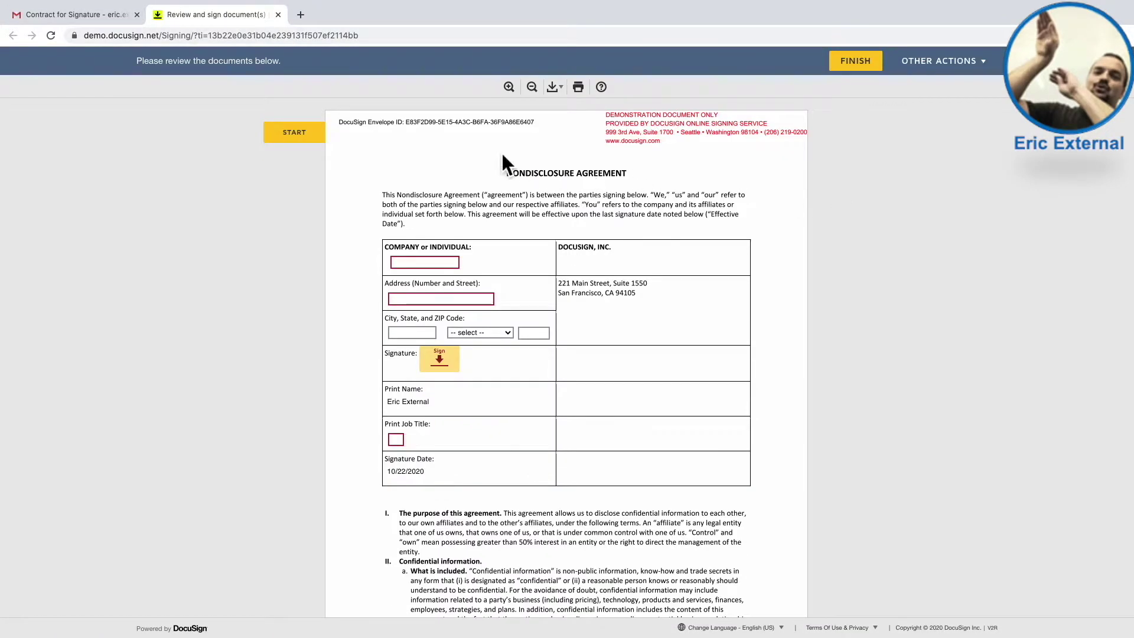
pyautogui.click(313, 137)
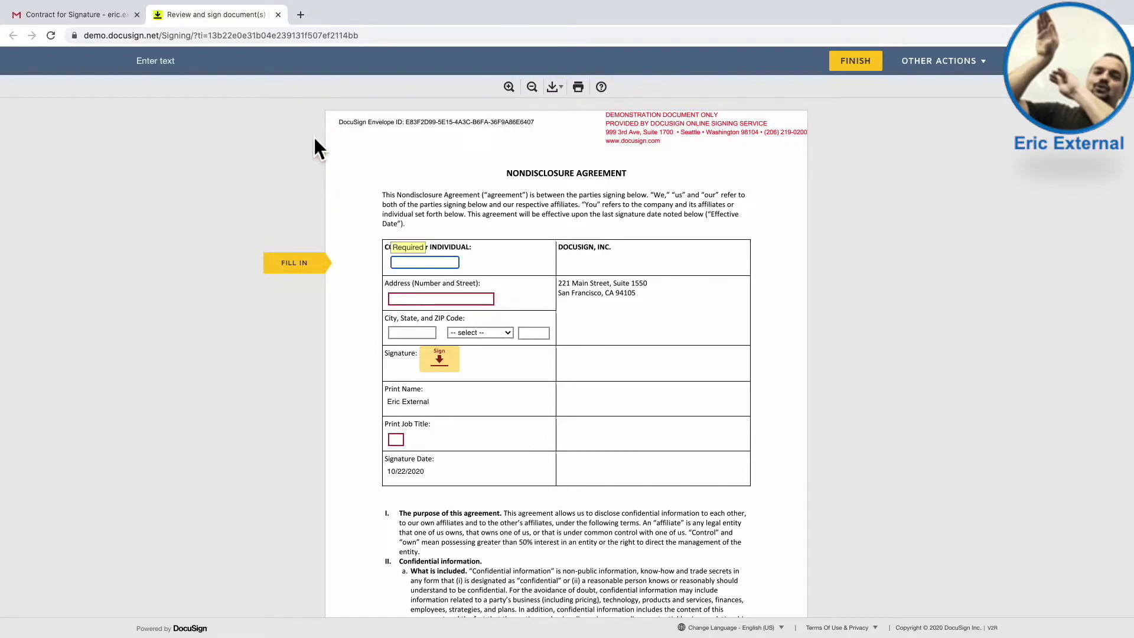
pyautogui.write('XYZ Company')
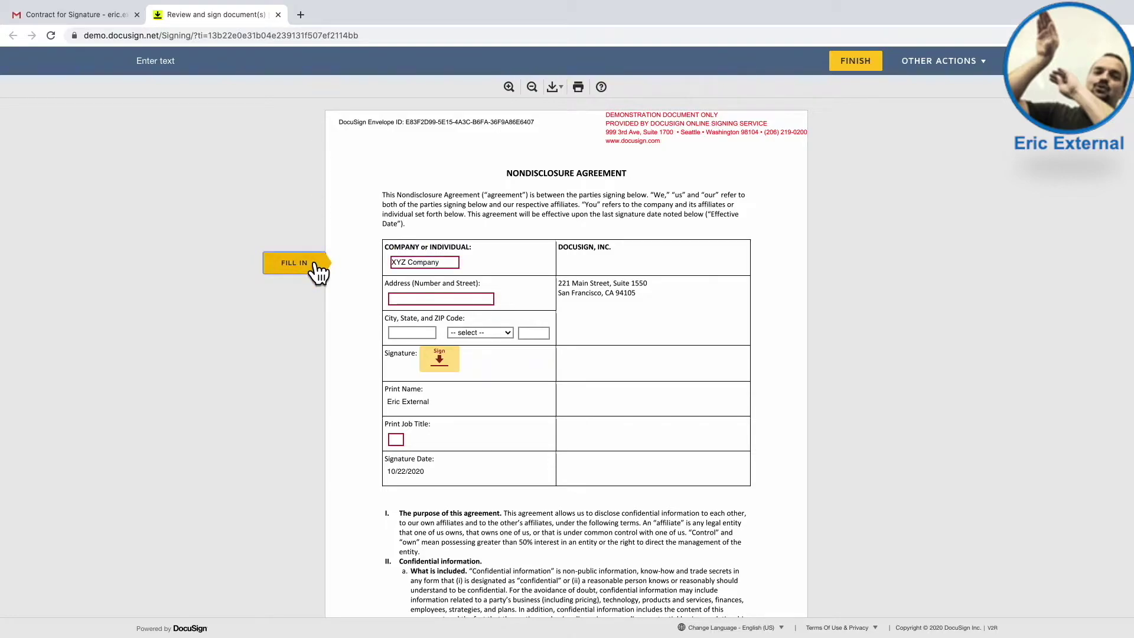
pyautogui.click(313, 264)
pyautogui.write('999 3rd Ave')
# - Fill in the city, choose the state from the list and enter the ZIP code
pyautogui.press('Tab')
pyautogui.write('Seattle')
pyautogui.press('Tab')
pyautogui.press('space')
pyautogui.press('w')
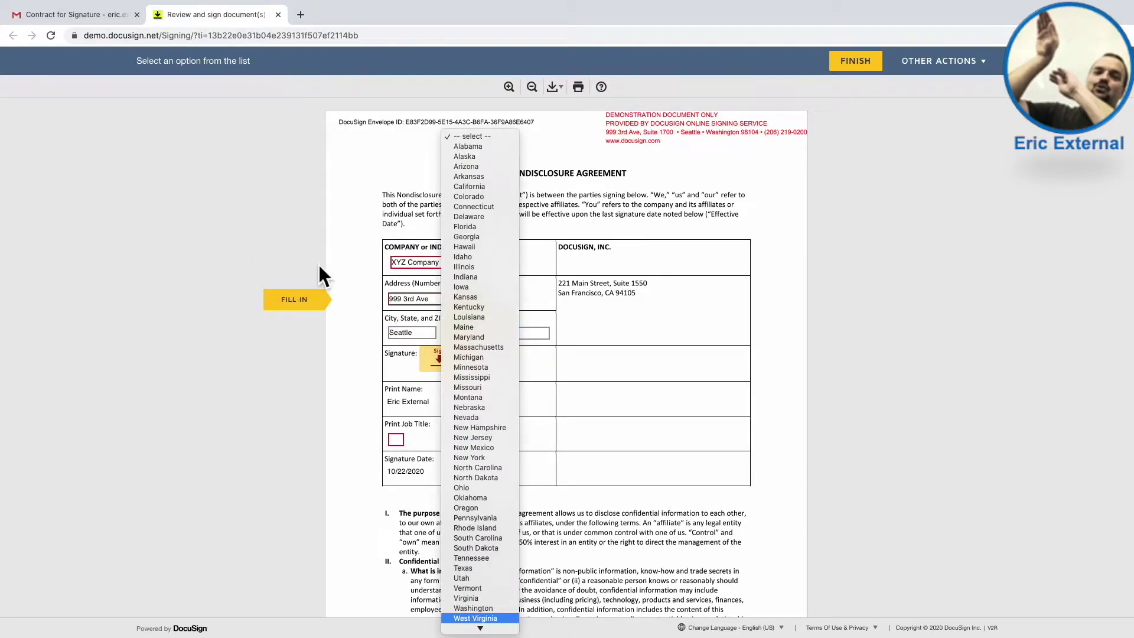
pyautogui.press('Return')
pyautogui.press('Tab')
pyautogui.write('98')
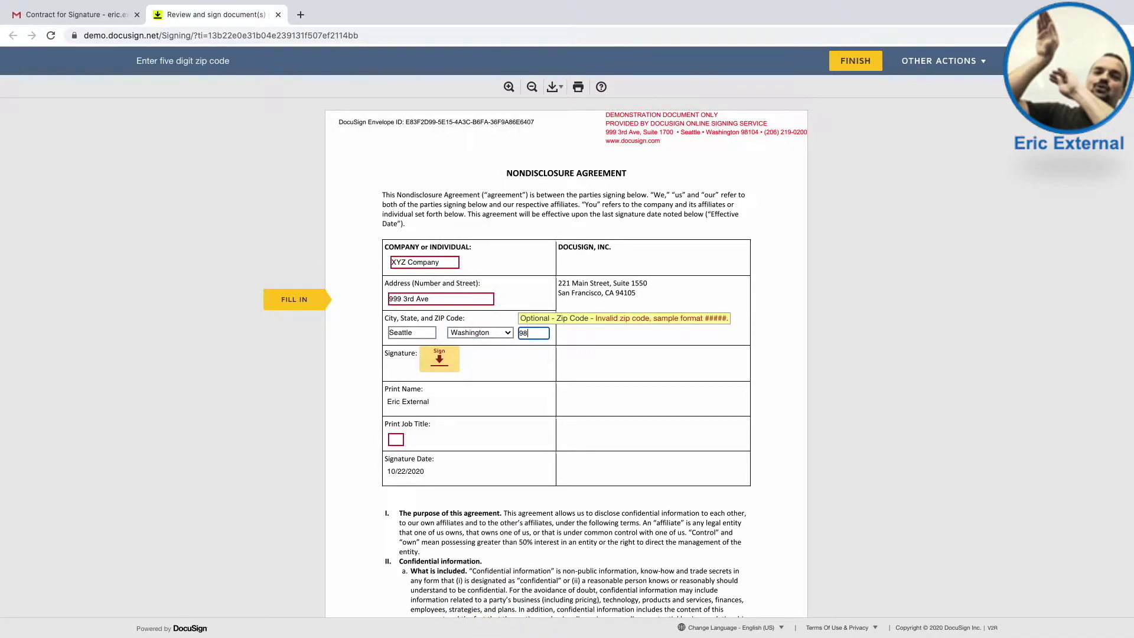
pyautogui.write('104')
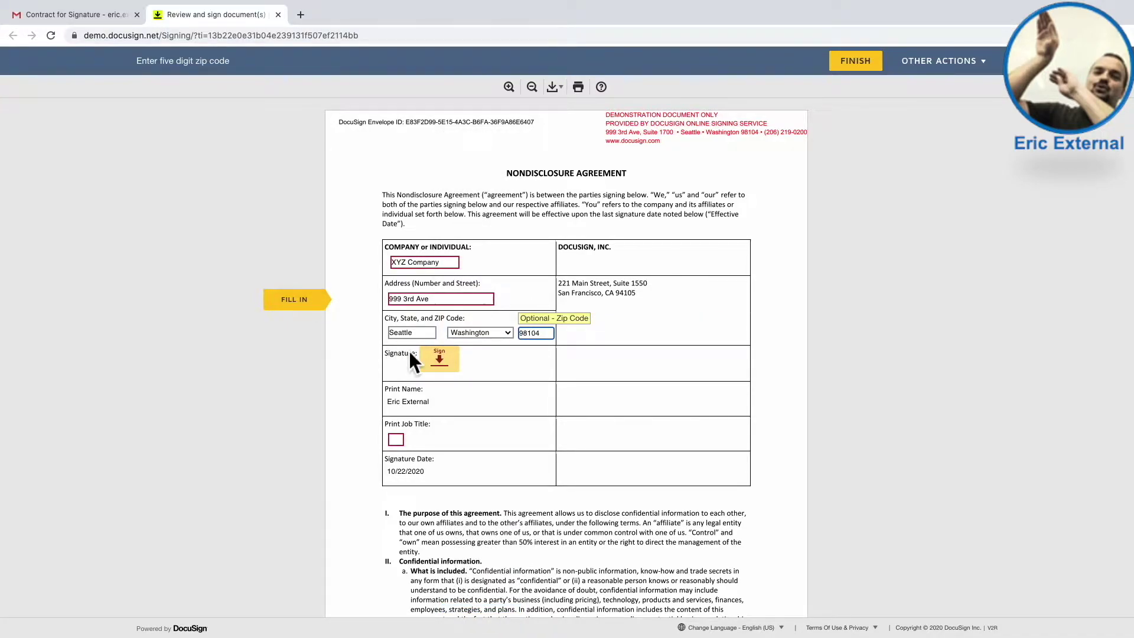
# - Adopt and place the signature, enter job title CEO, and finish signing
pyautogui.click(443, 365)
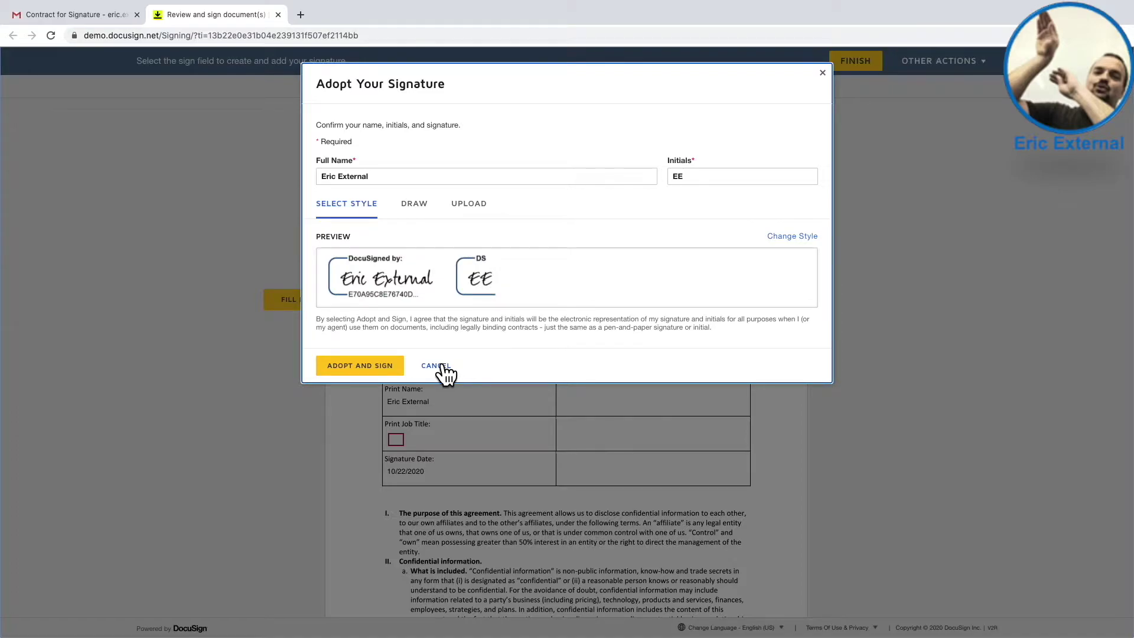
pyautogui.click(398, 369)
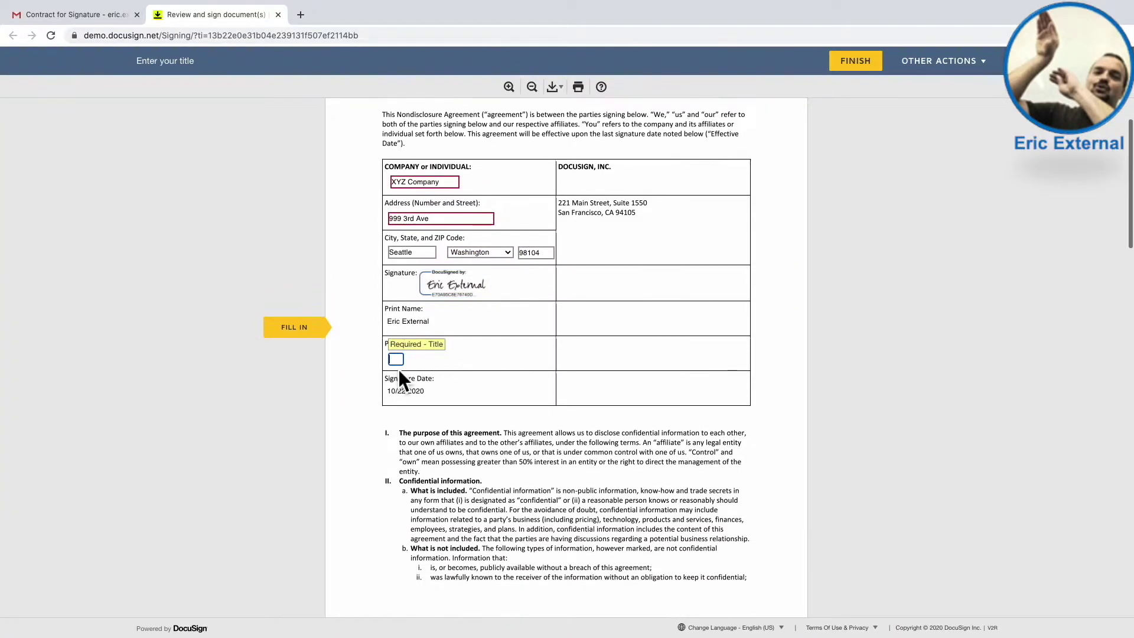
pyautogui.write('CEO')
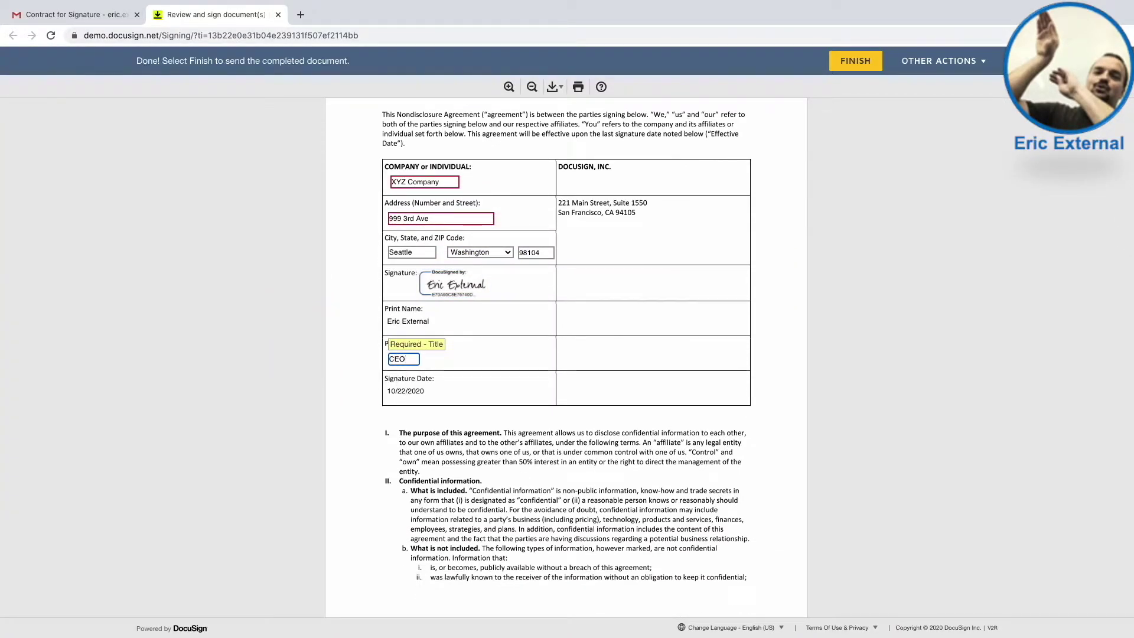
pyautogui.click(848, 69)
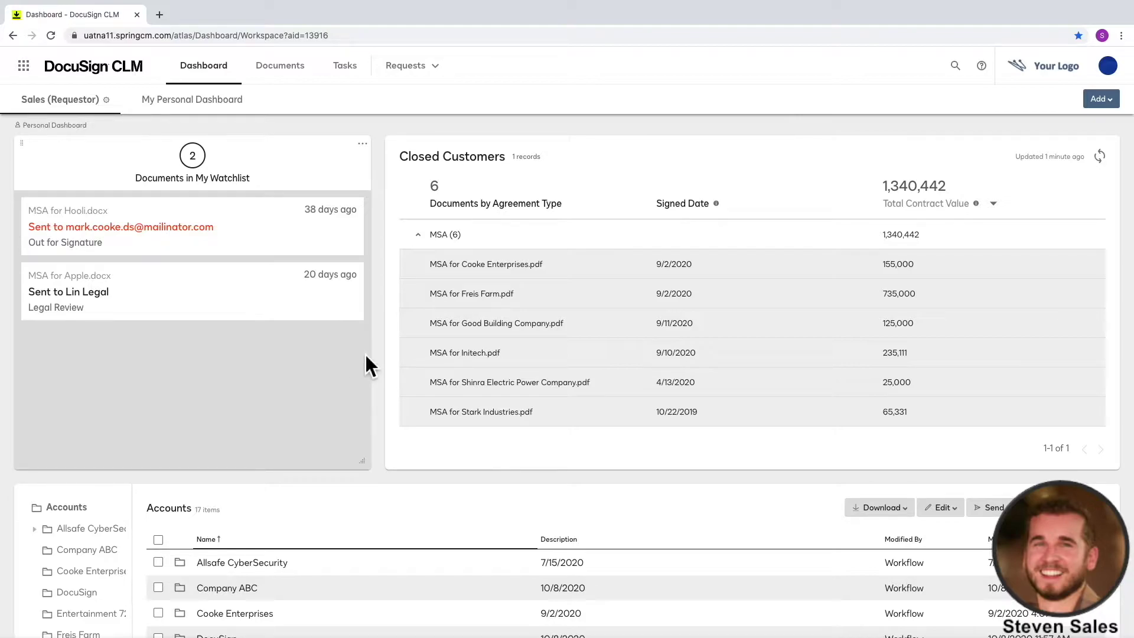
# - Search the dashboard's Accounts panel for XYZ
pyautogui.scroll(-3, 365, 353)
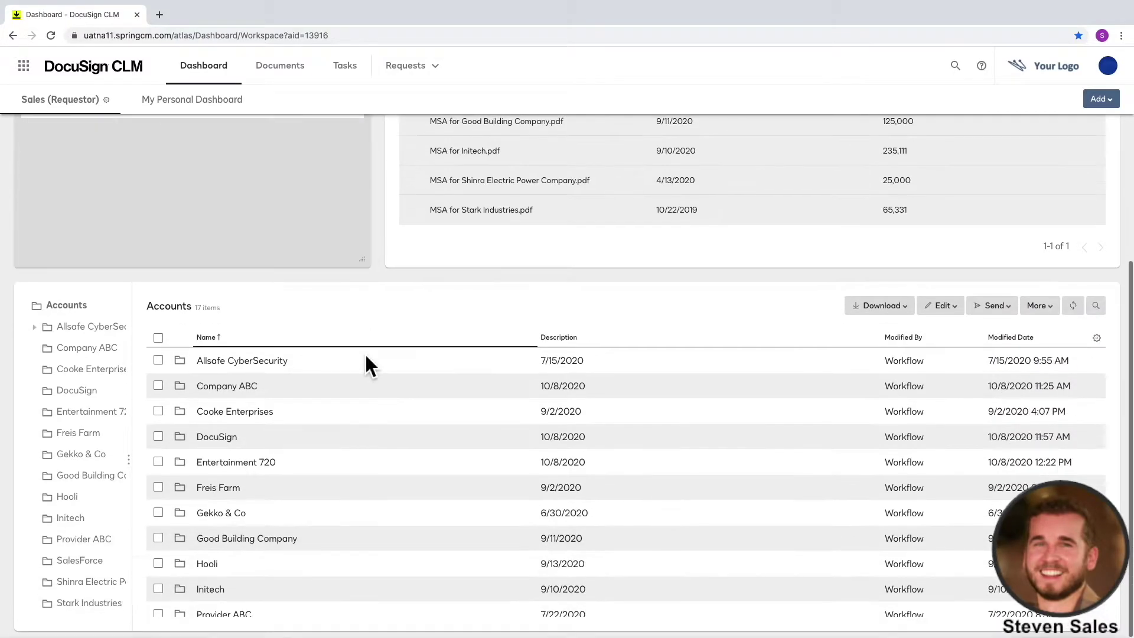
pyautogui.click(1095, 308)
pyautogui.write('XYZ')
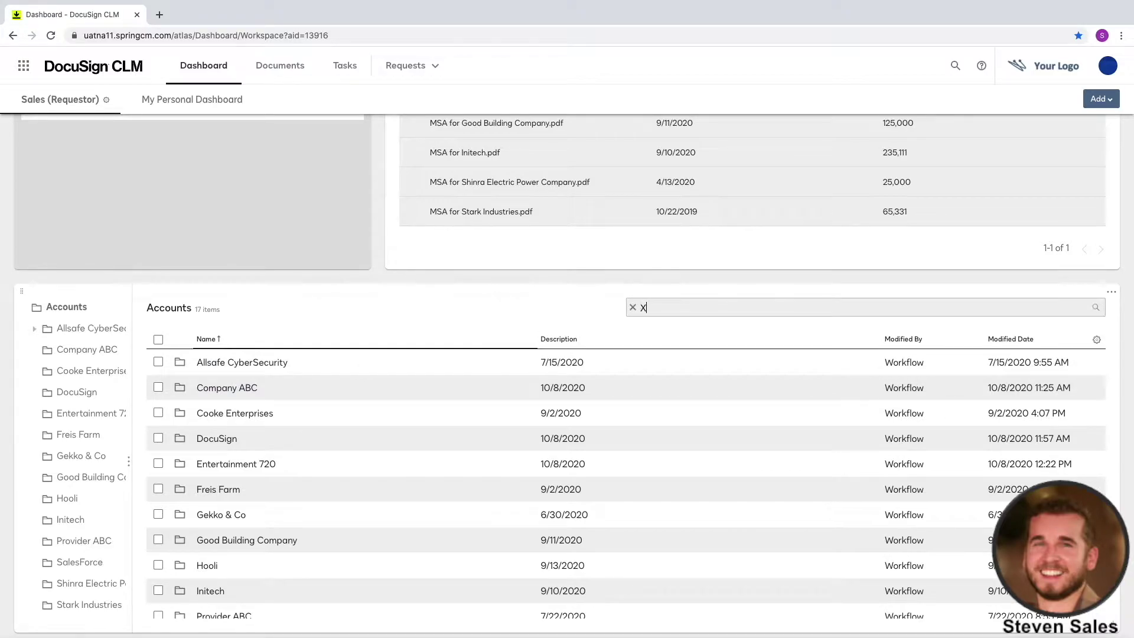
pyautogui.press('Return')
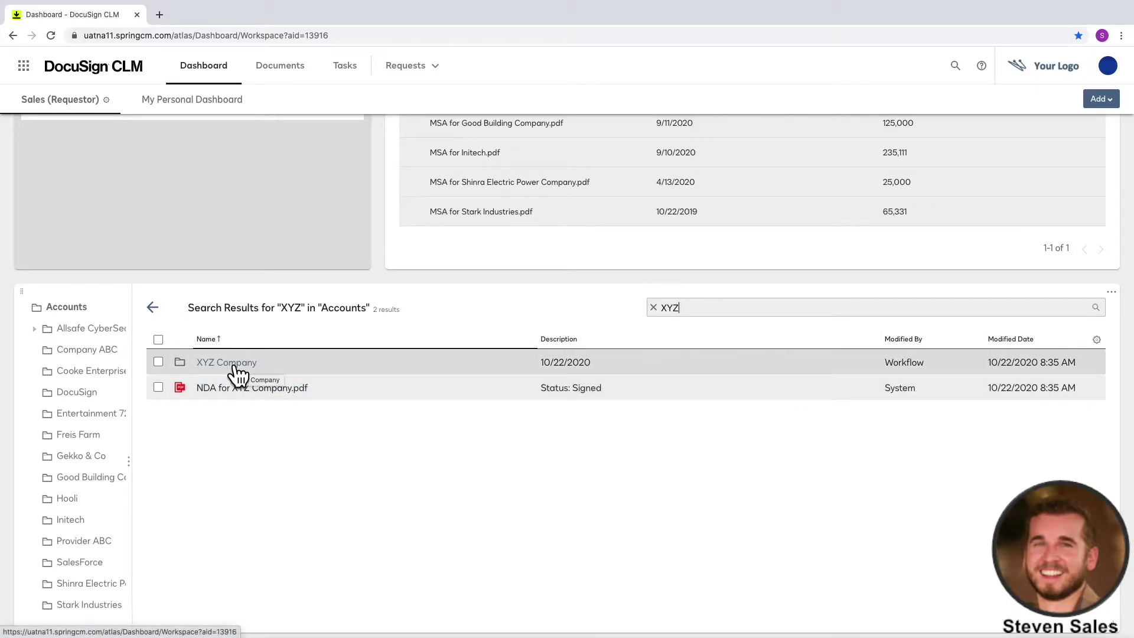
# - Open the signed XYZ Company NDA and inspect its expiration reminder and attributes
pyautogui.click(244, 394)
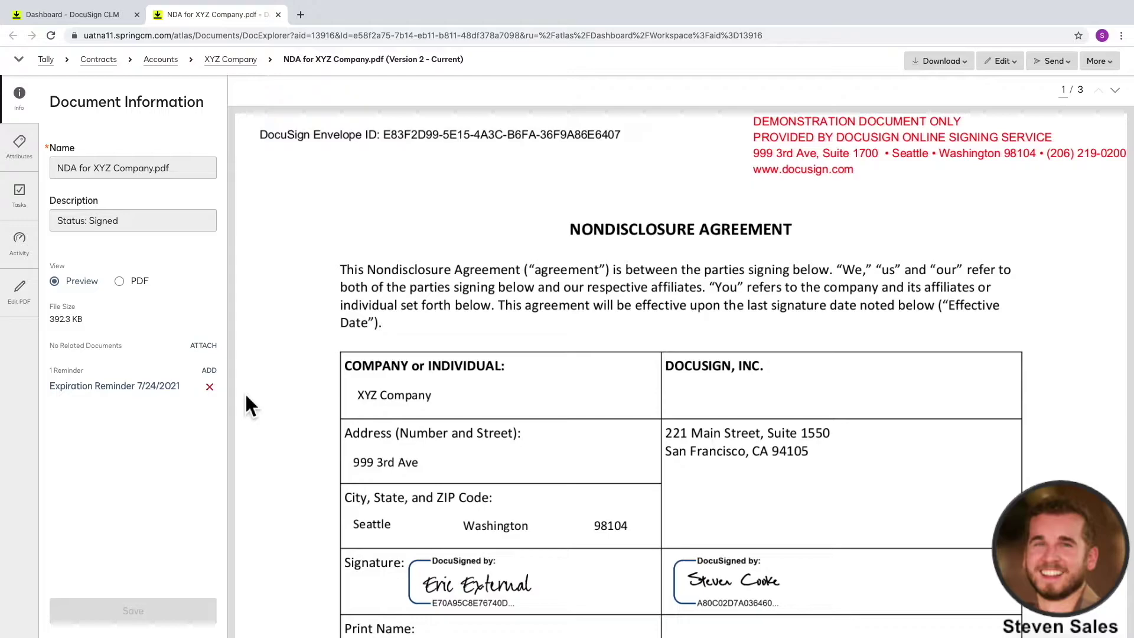
pyautogui.click(127, 391)
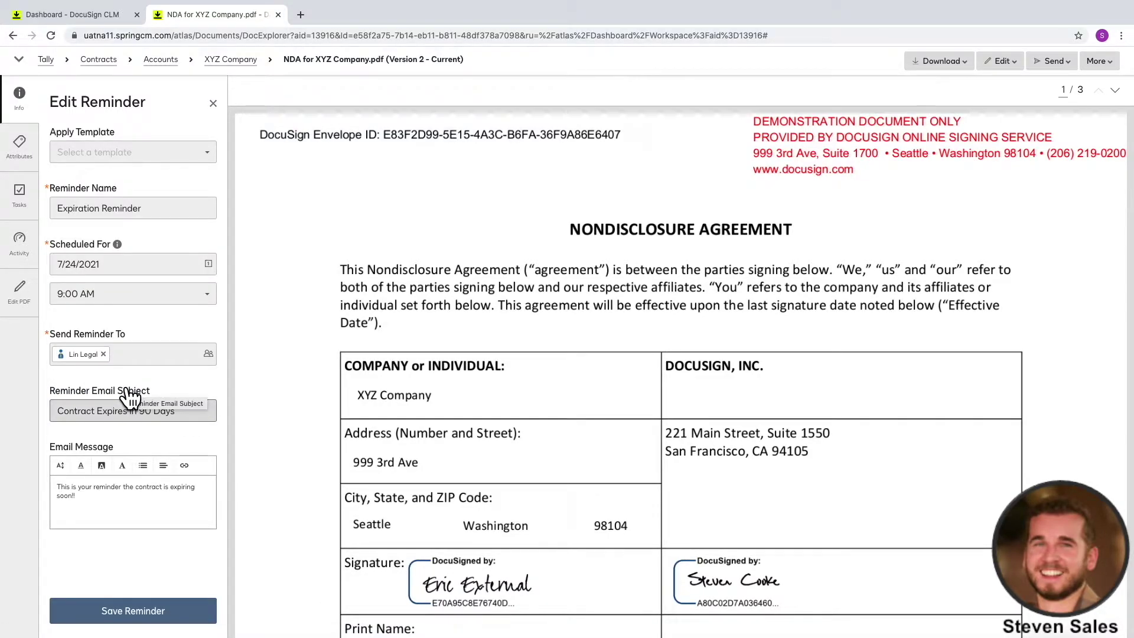
pyautogui.click(214, 104)
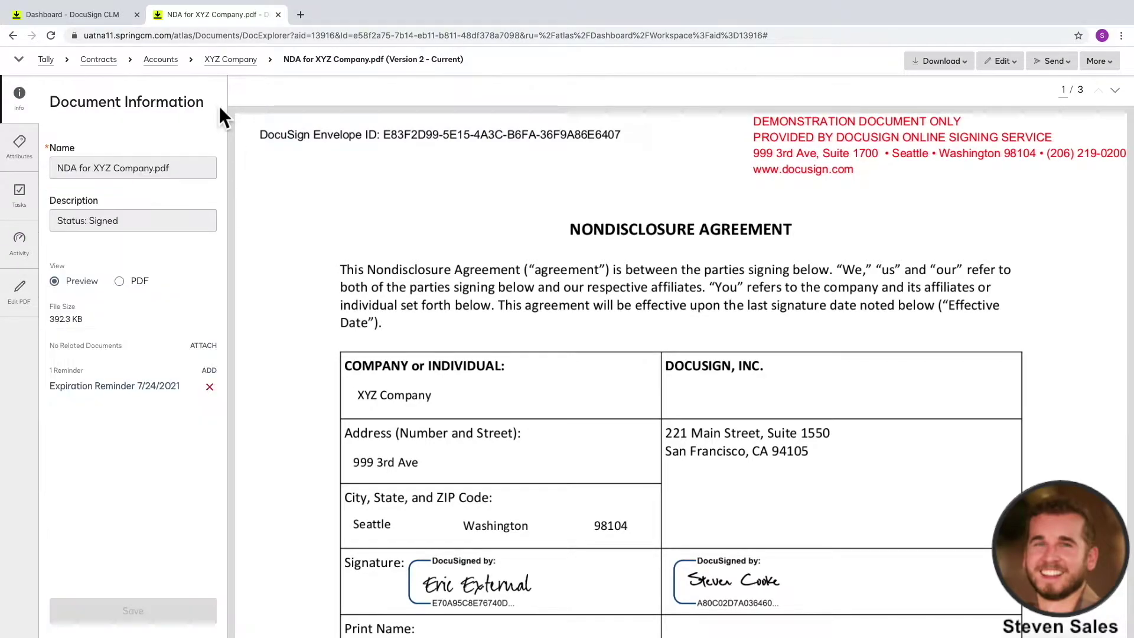
pyautogui.click(27, 152)
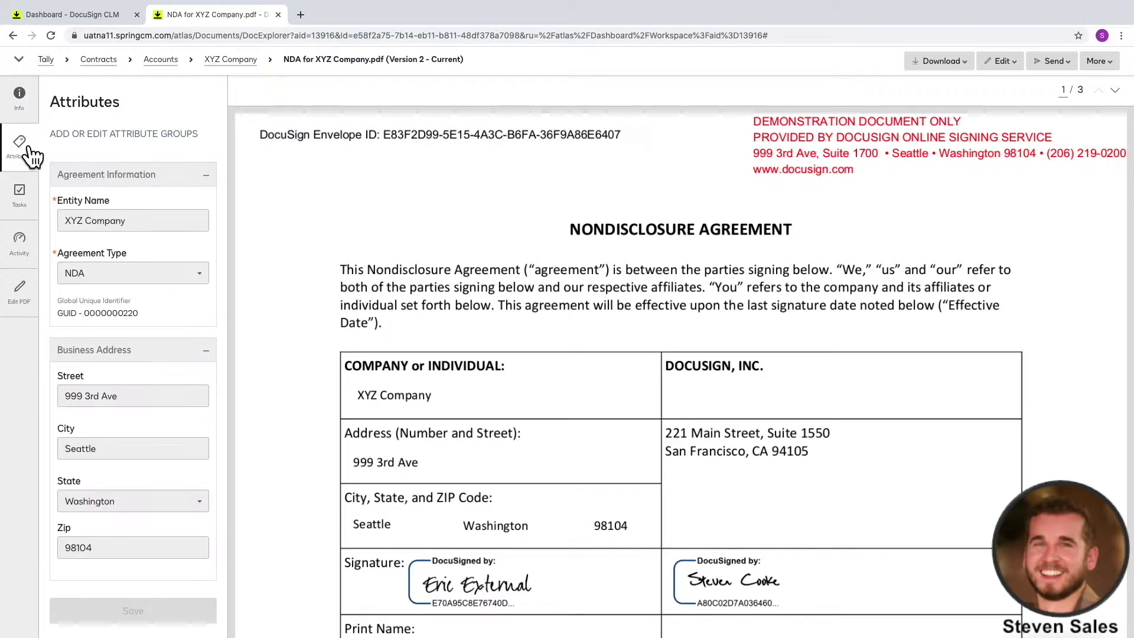
pyautogui.click(207, 176)
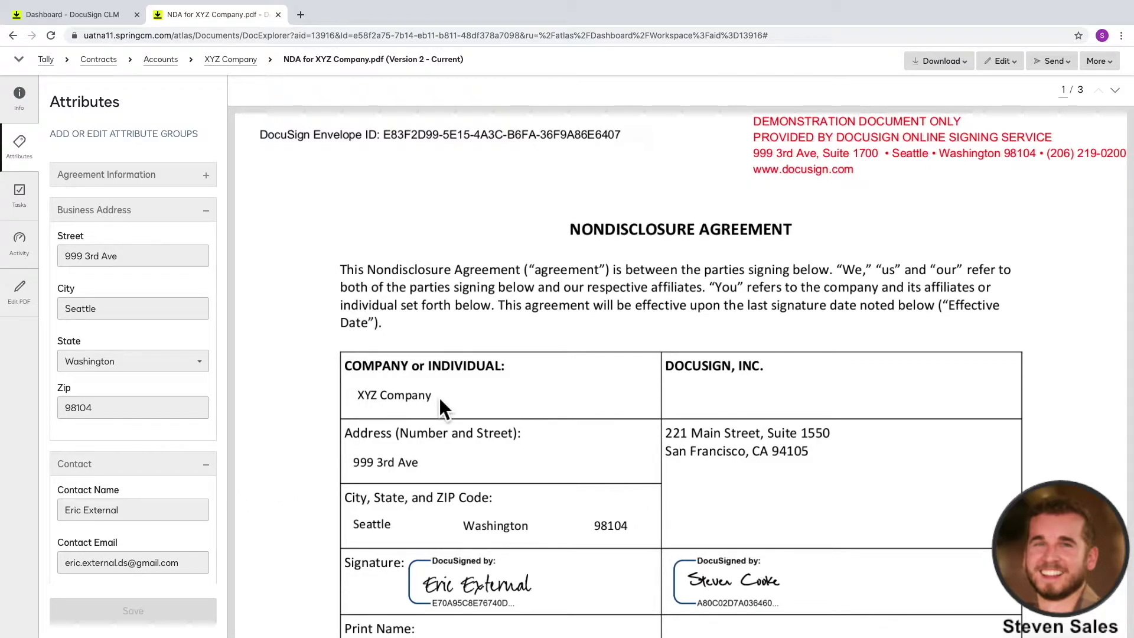
# - Close the NDA and start a new MSA request from Requests
pyautogui.click(280, 15)
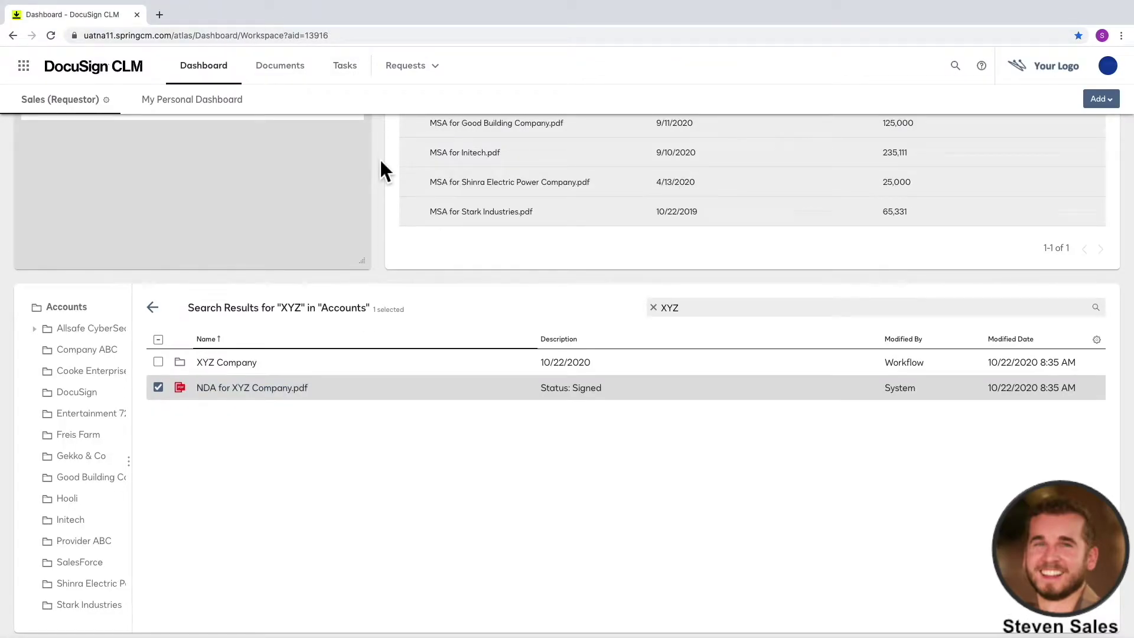
pyautogui.scroll(3, 381, 158)
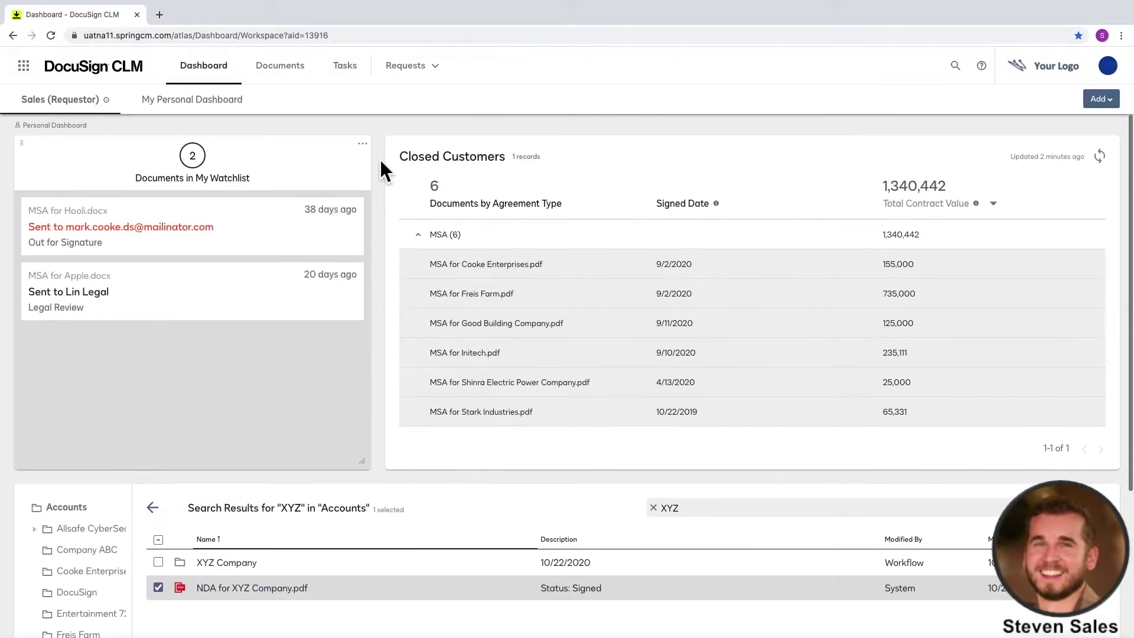
pyautogui.click(425, 65)
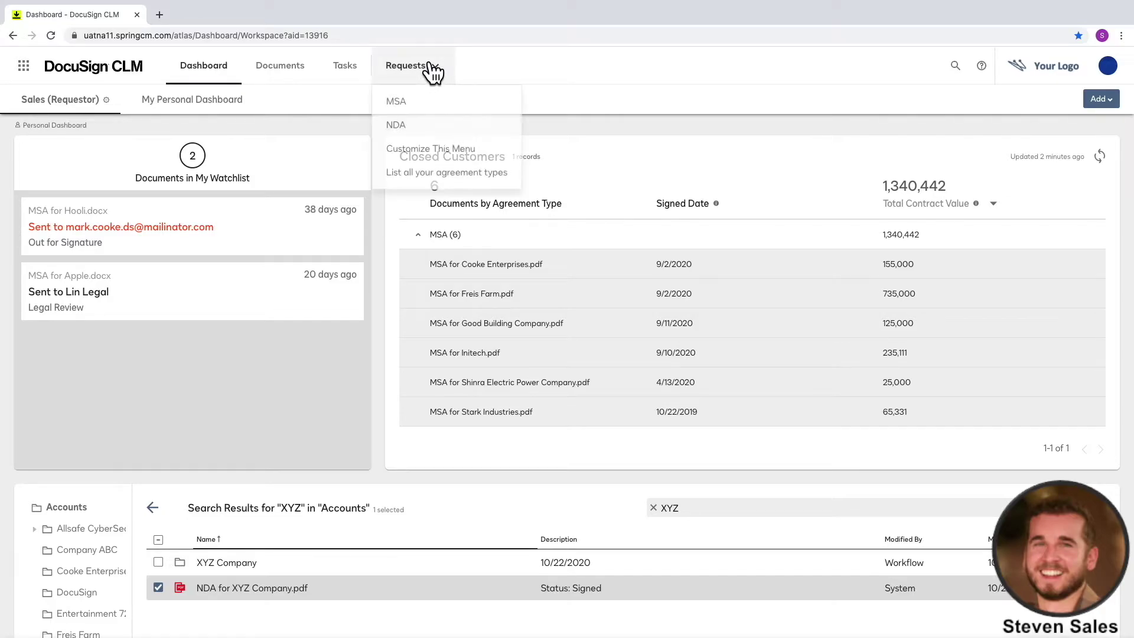
pyautogui.click(476, 102)
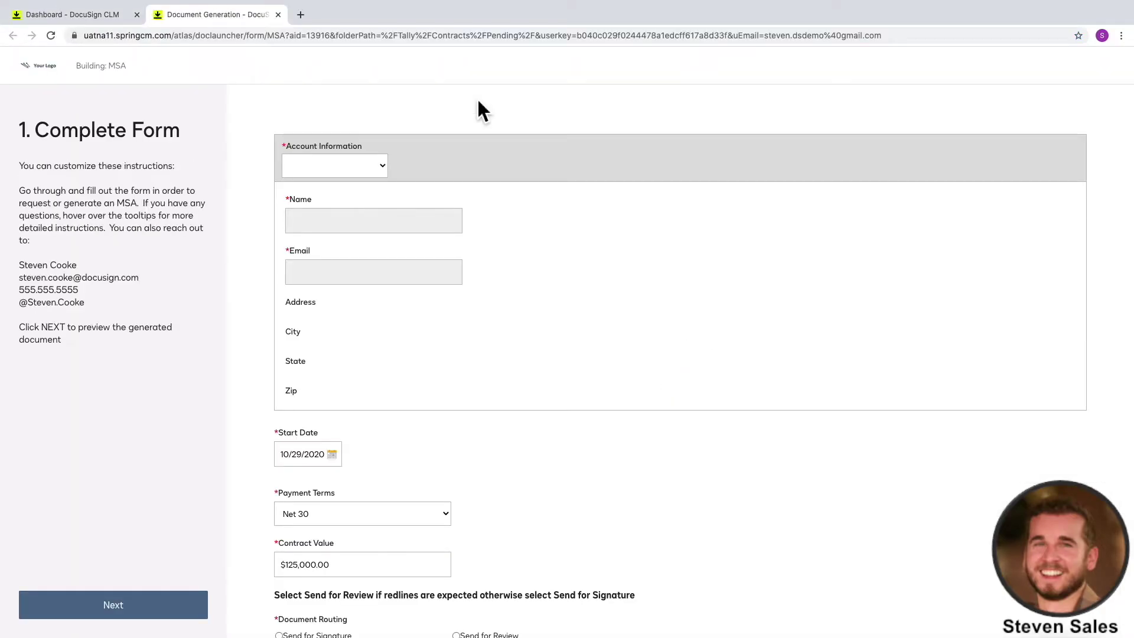
# - Set the MSA account to XYZ Company and the contract value to $175,000.00
pyautogui.click(383, 166)
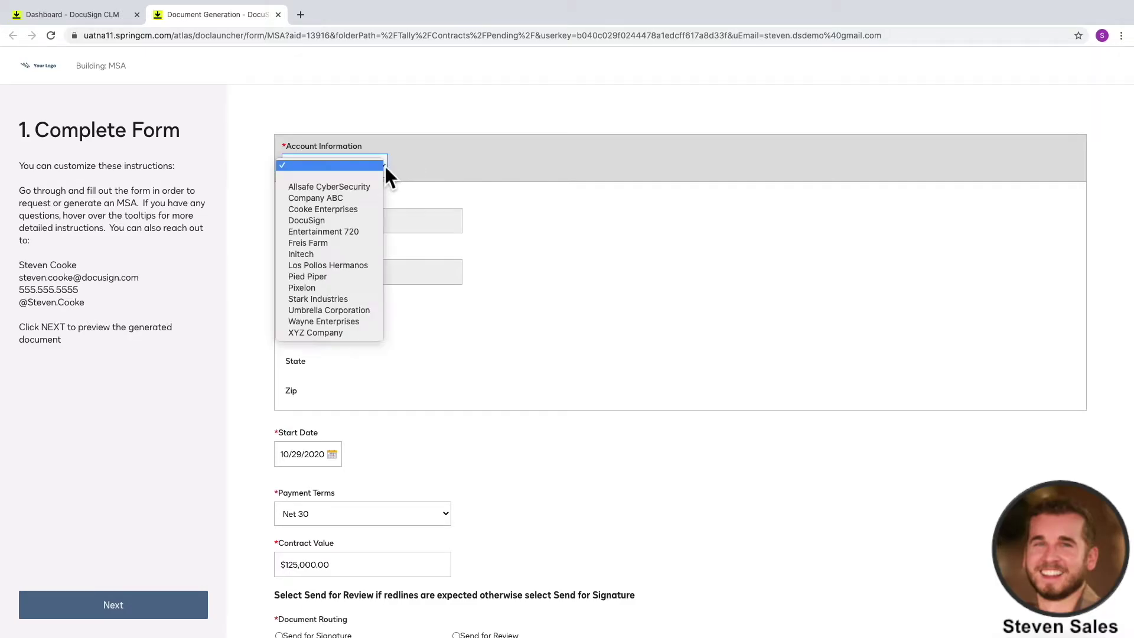
pyautogui.click(334, 333)
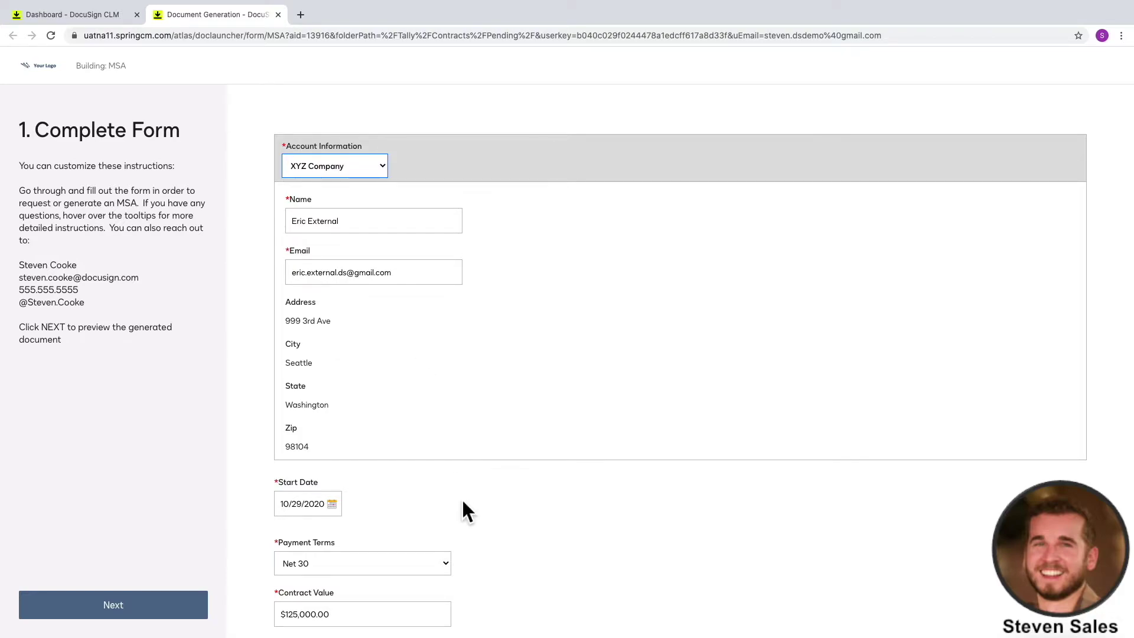
pyautogui.scroll(-3, 462, 497)
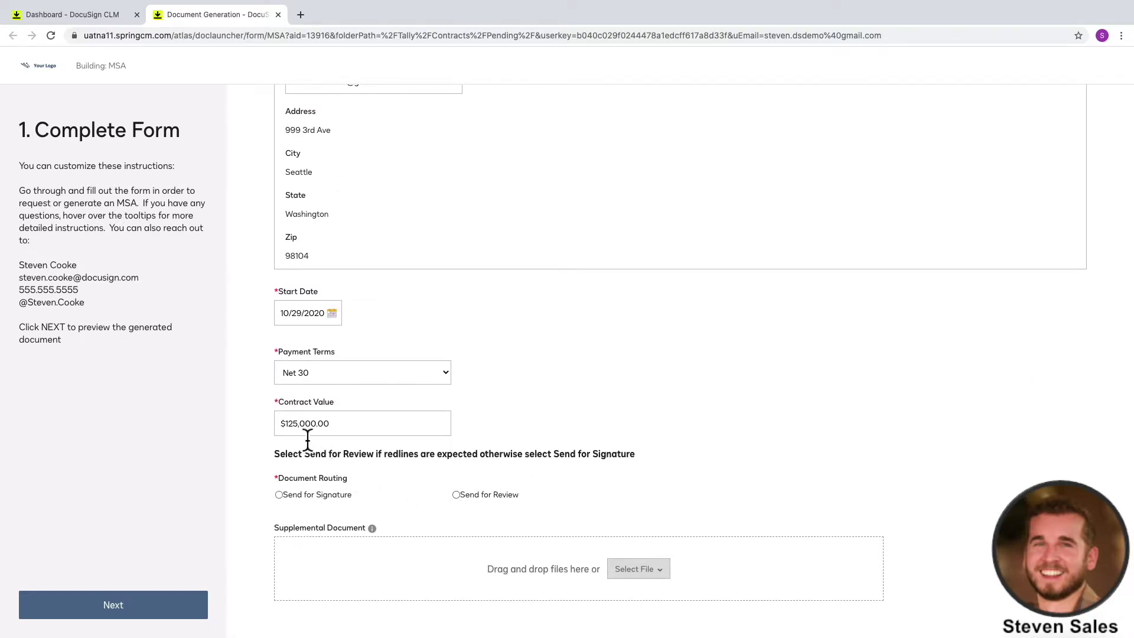
pyautogui.click(297, 430)
pyautogui.press('BackSpace')
pyautogui.write('7')
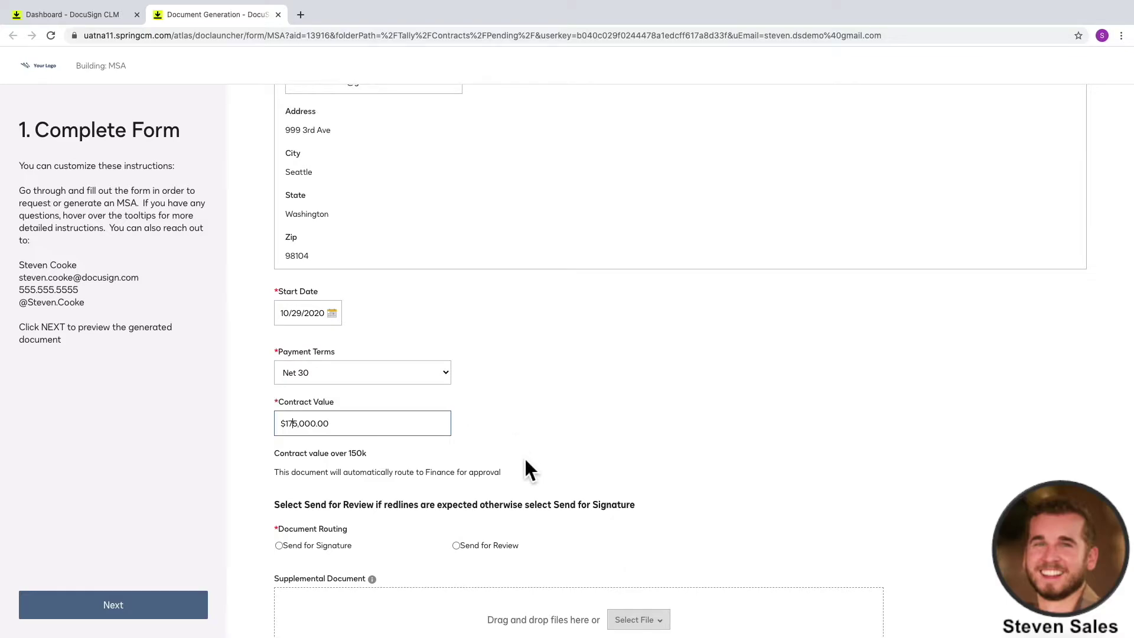
# - Choose Send for Review routing and generate the MSA preview
pyautogui.scroll(-1, 508, 473)
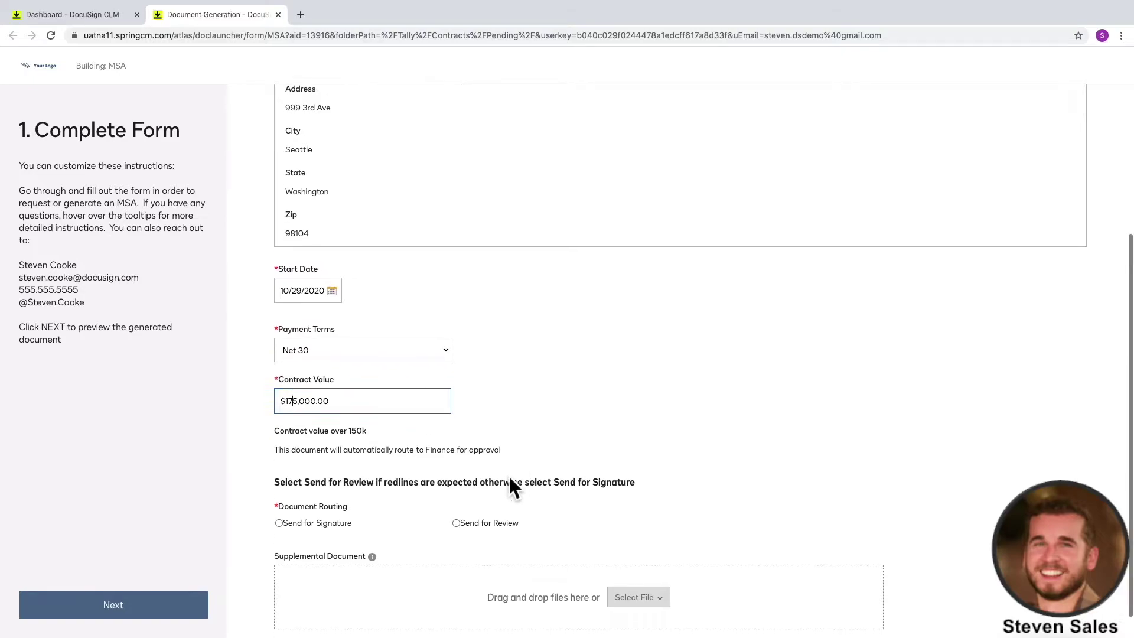
pyautogui.click(456, 495)
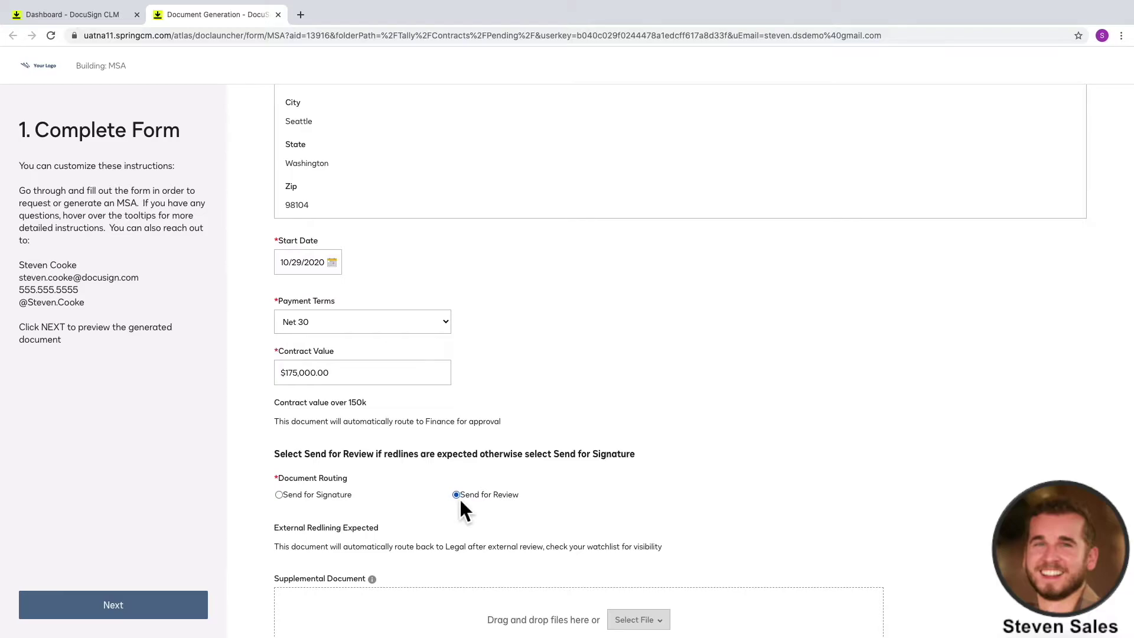
pyautogui.click(203, 605)
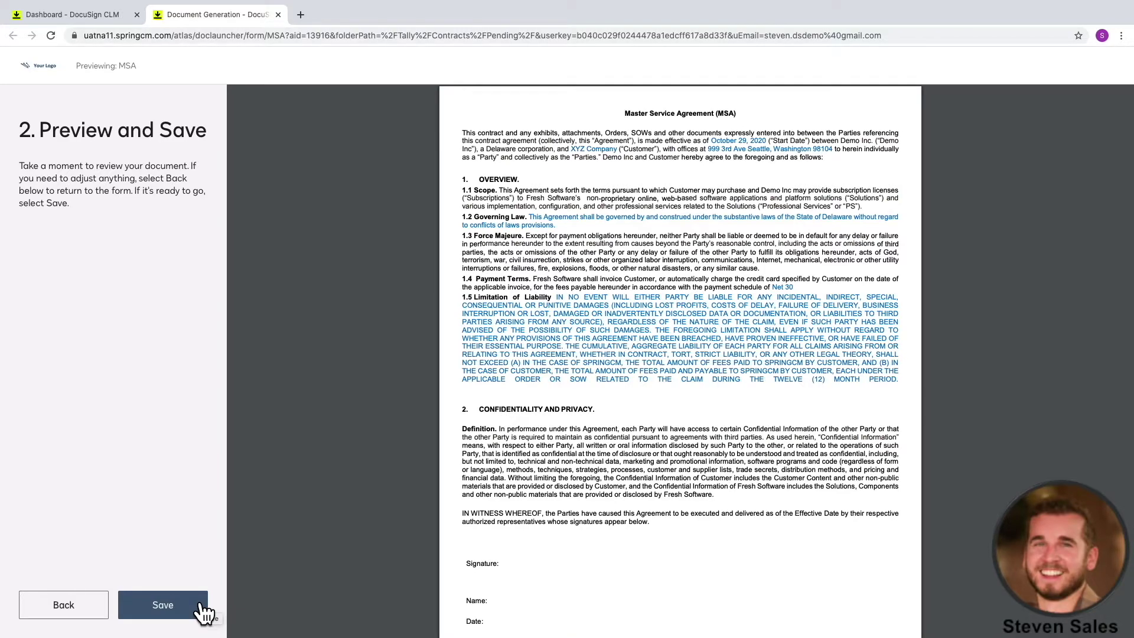
# - Save the previewed MSA for XYZ Company
pyautogui.click(202, 610)
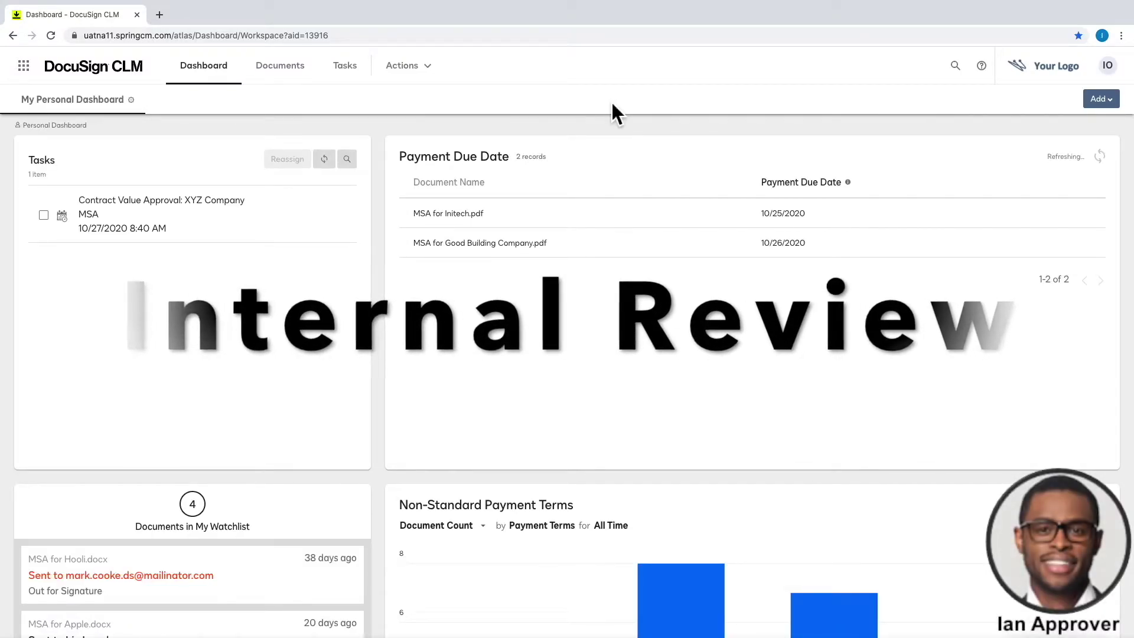
# - Approve the XYZ Company contract value task with comment 'We need this for end of quarter!'
pyautogui.click(177, 204)
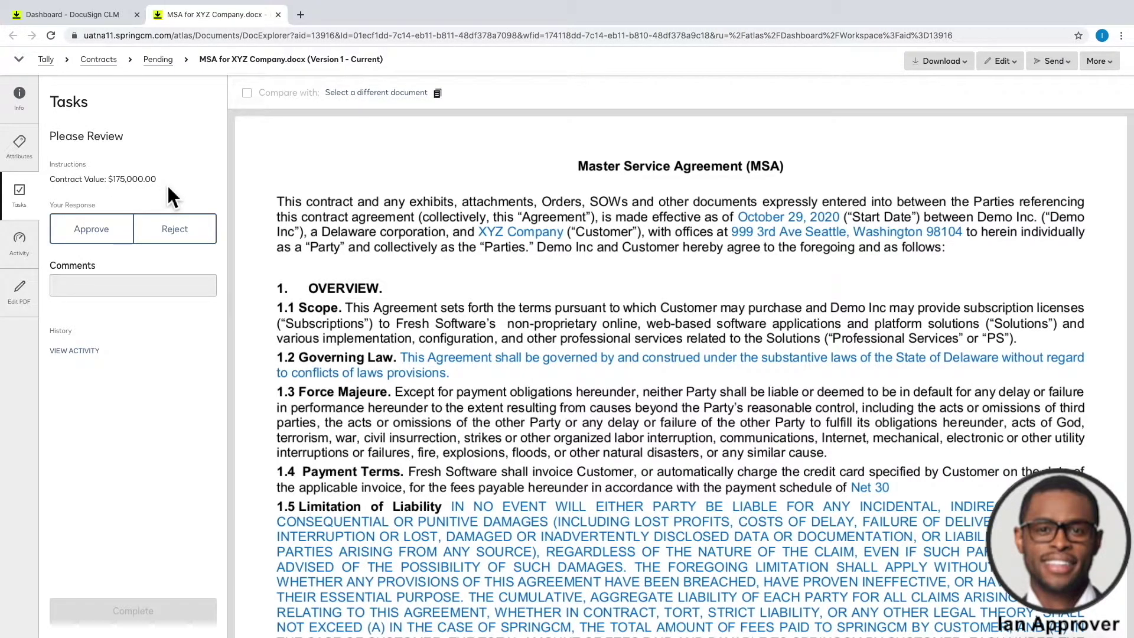
pyautogui.click(26, 157)
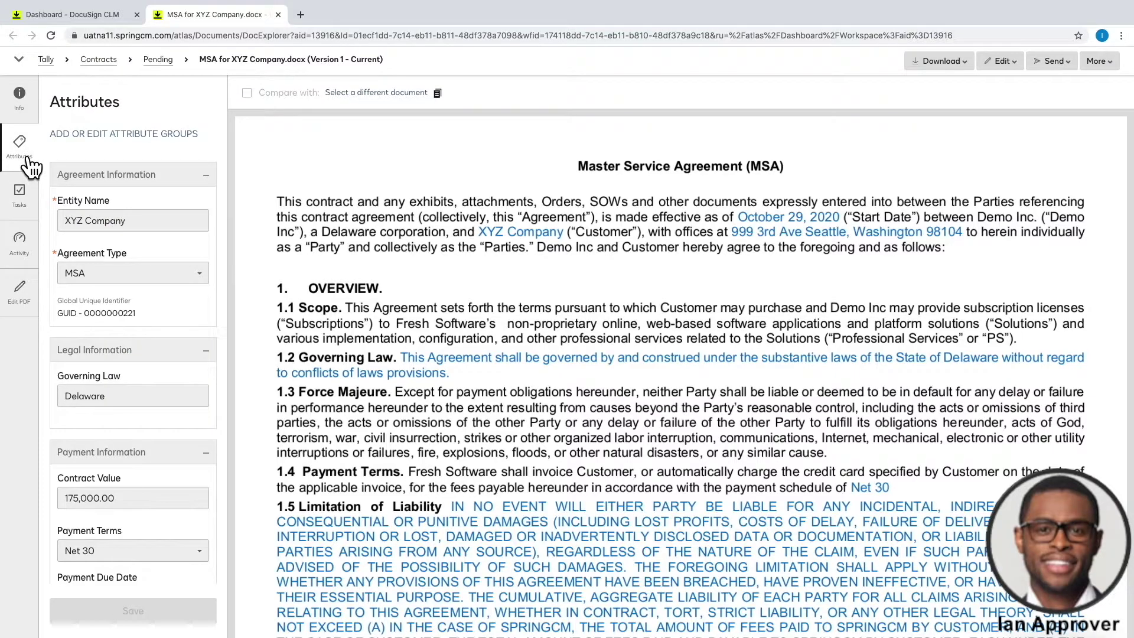
pyautogui.click(206, 174)
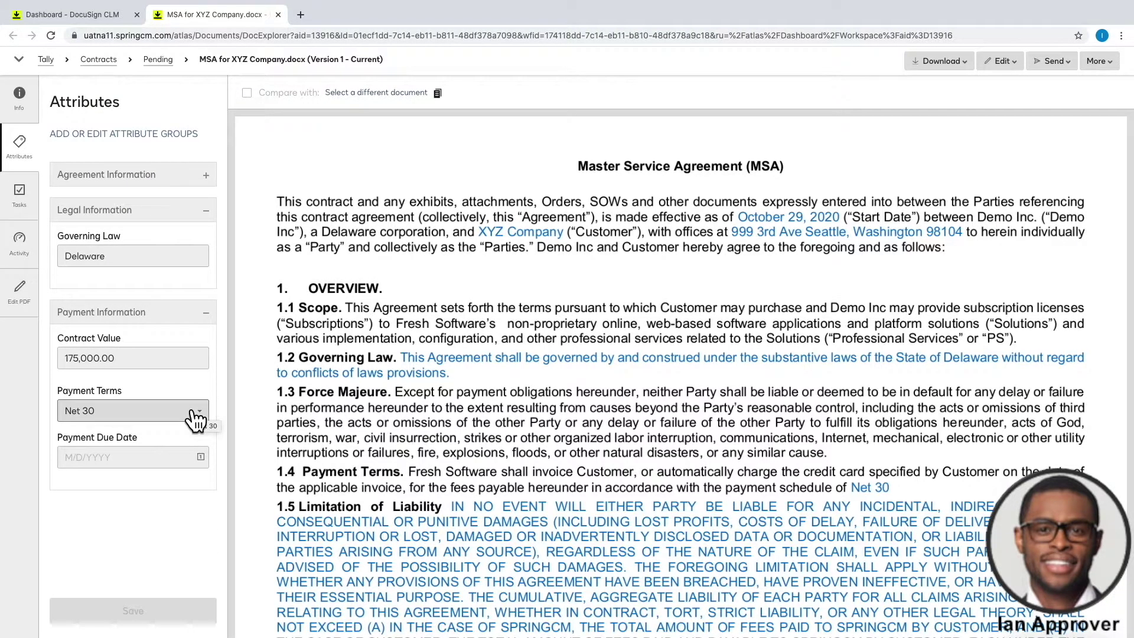
pyautogui.click(20, 195)
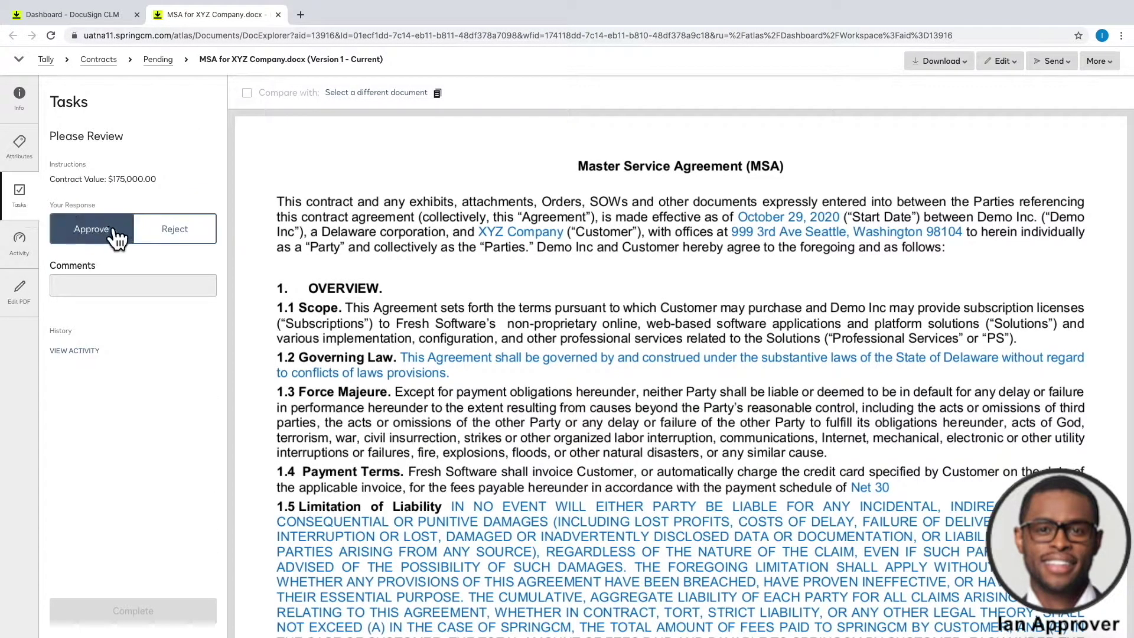
pyautogui.click(115, 237)
pyautogui.click(110, 286)
pyautogui.write('We need this for end of quarter!')
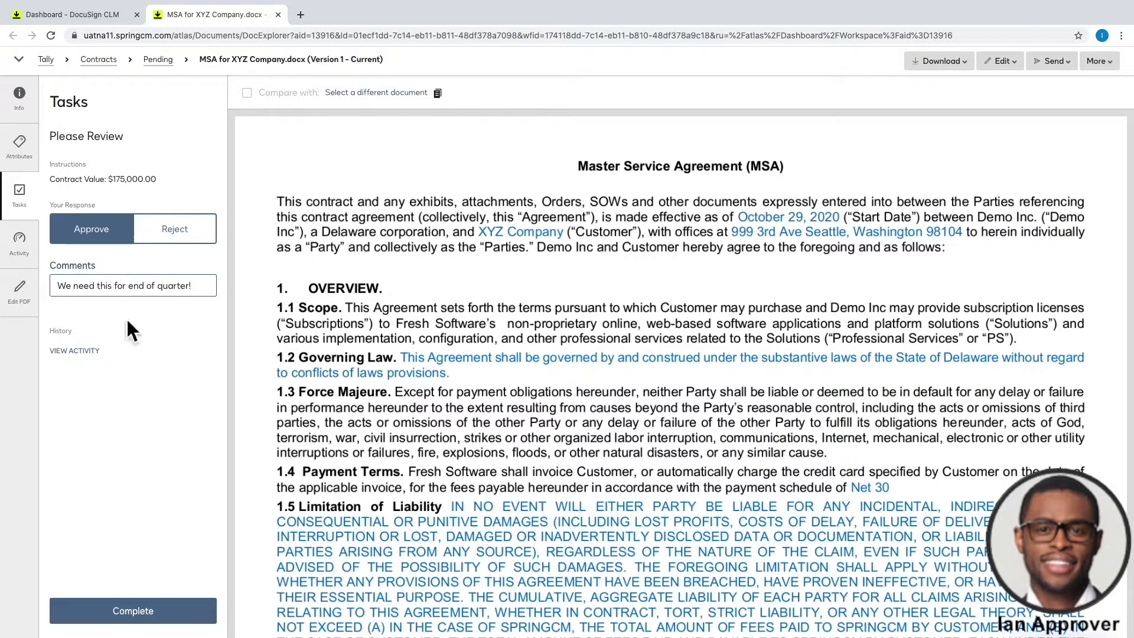
pyautogui.click(197, 612)
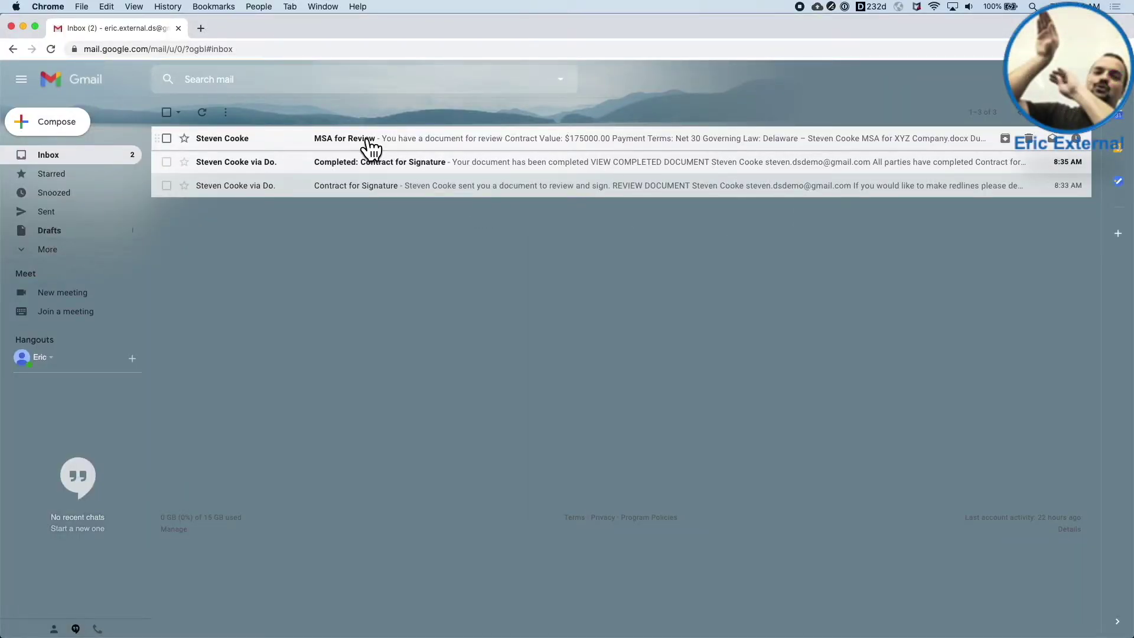
# - From the MSA for Review e-mail, open the review page and download MSA for XYZ Company.docx
pyautogui.click(370, 141)
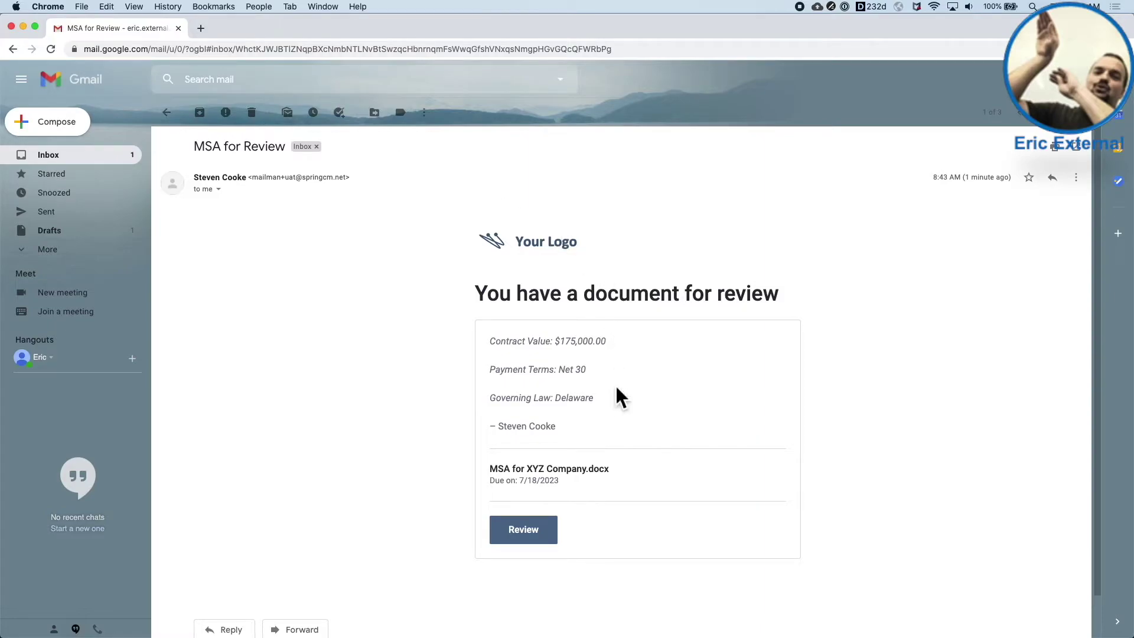
pyautogui.click(545, 530)
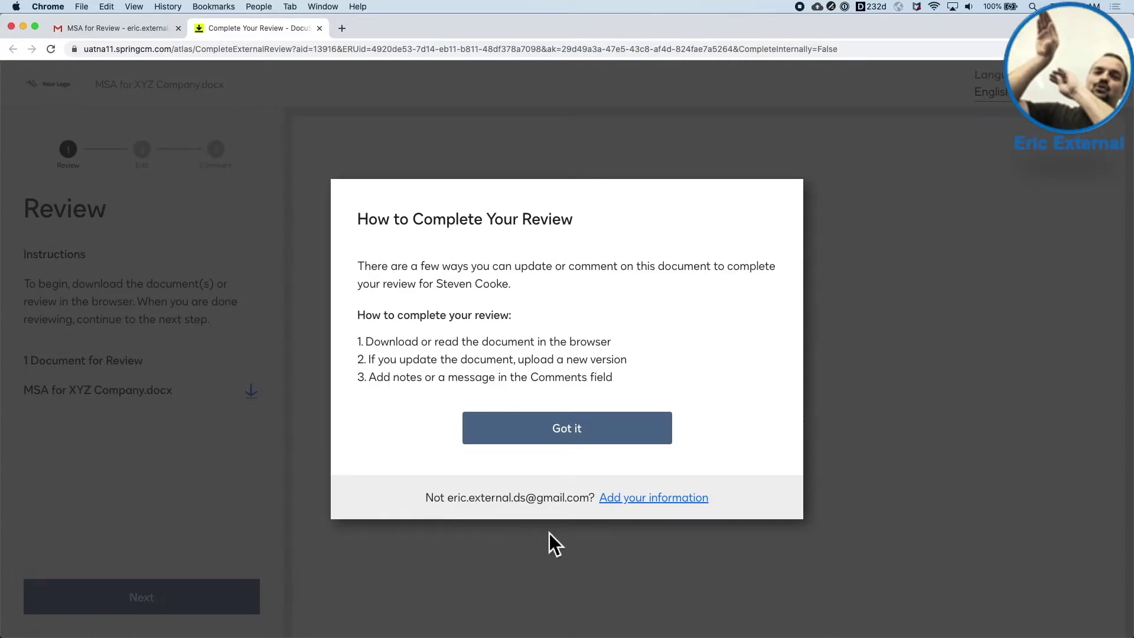
pyautogui.click(611, 428)
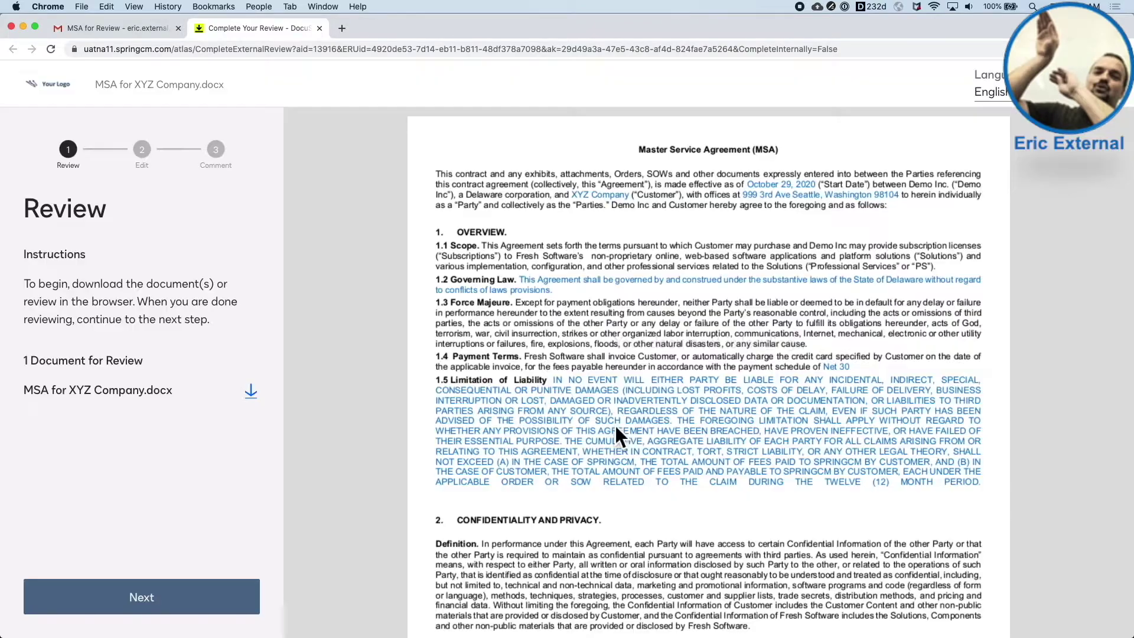
pyautogui.click(250, 393)
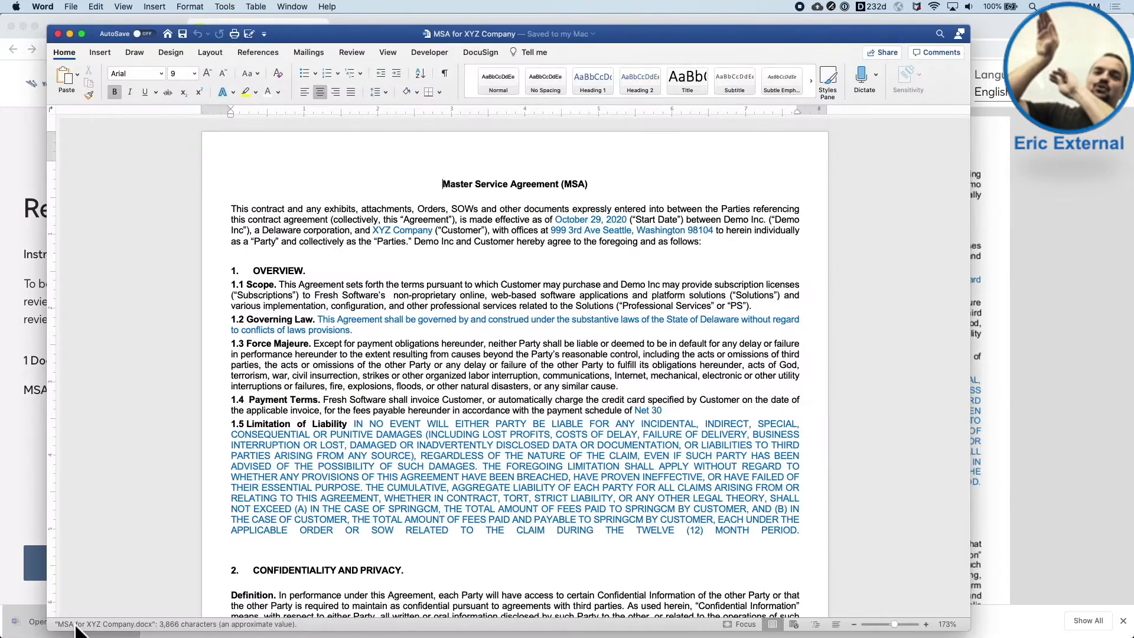
# - Add a line above OVERVIEW and change the governing law from Delaware to Illinois
pyautogui.click(352, 52)
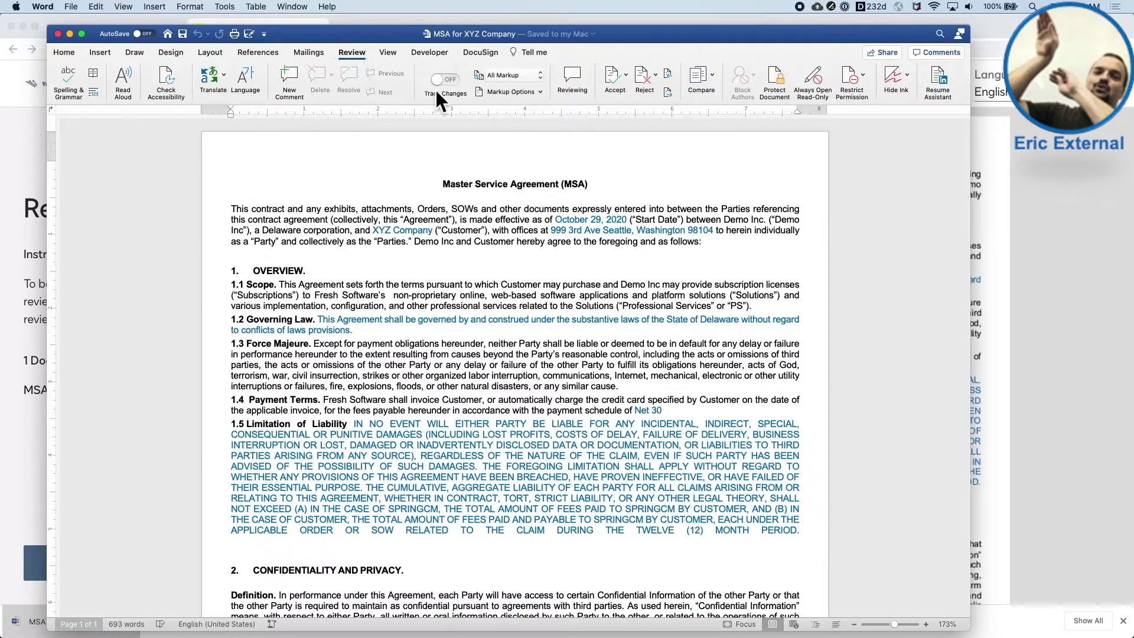
pyautogui.click(270, 255)
pyautogui.write('Add in')
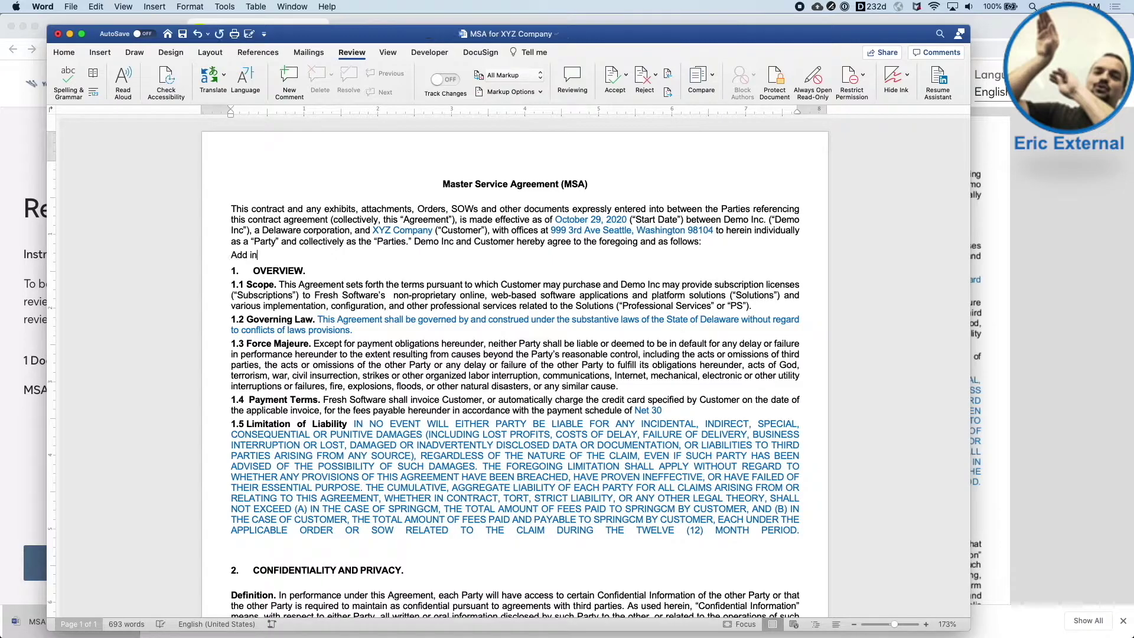
pyautogui.write(' some information without ttack changes on')
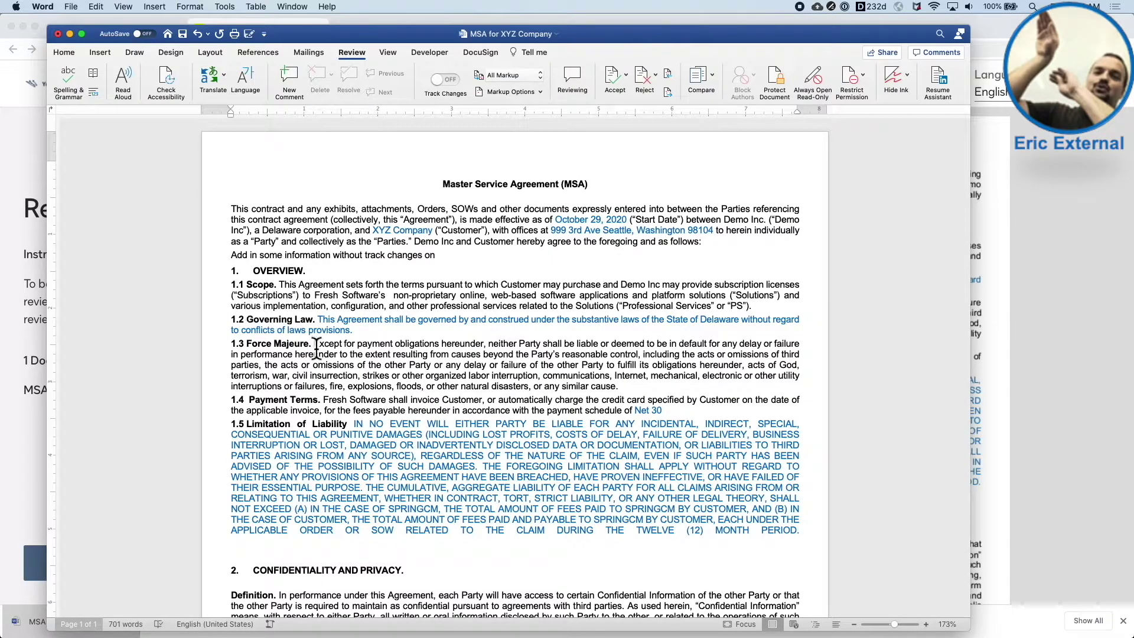
pyautogui.click(350, 330)
pyautogui.hotkey('shift', 'Home')
pyautogui.press('BackSpace')
pyautogui.press('BackSpace')
pyautogui.press('BackSpace')
pyautogui.press('BackSpace')
pyautogui.press('BackSpace')
pyautogui.press('BackSpace')
pyautogui.press('BackSpace')
pyautogui.press('BackSpace')
pyautogui.press('BackSpace')
pyautogui.press('BackSpace')
pyautogui.press('BackSpace')
pyautogui.press('BackSpace')
pyautogui.press('BackSpace')
pyautogui.press('BackSpace')
pyautogui.press('BackSpace')
pyautogui.press('BackSpace')
pyautogui.press('BackSpace')
pyautogui.press('BackSpace')
pyautogui.press('BackSpace')
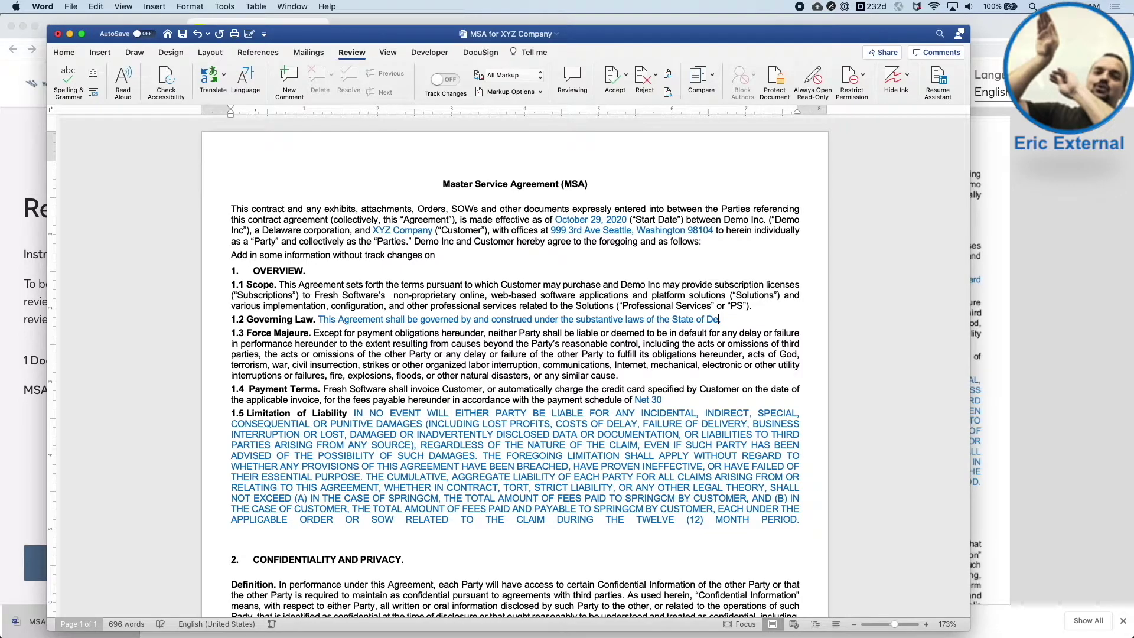
pyautogui.write('Illinois')
# - Change payment terms from Net 30 to Net 60 and delete most of section 1.5
pyautogui.click(660, 402)
pyautogui.press('BackSpace')
pyautogui.press('BackSpace')
pyautogui.write('60')
pyautogui.moveTo(427, 415); pyautogui.dragTo(763, 516)
pyautogui.press('BackSpace')
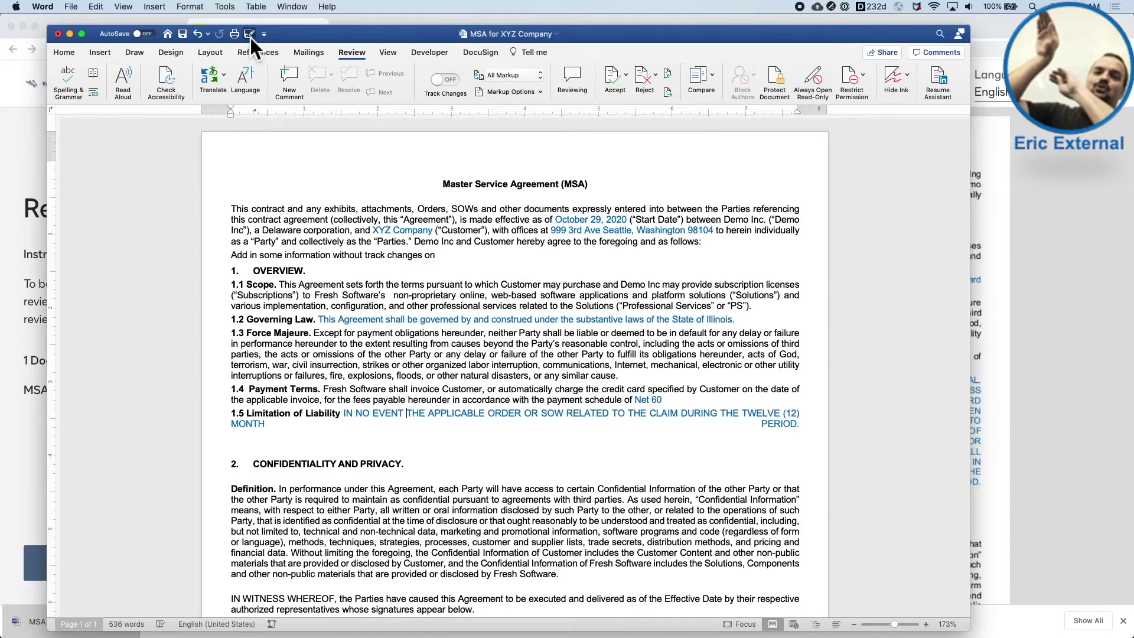
# - Save the revised MSA as 'name doesnt matter' in Downloads
pyautogui.click(249, 34)
pyautogui.write('name doesnt matter.docx')
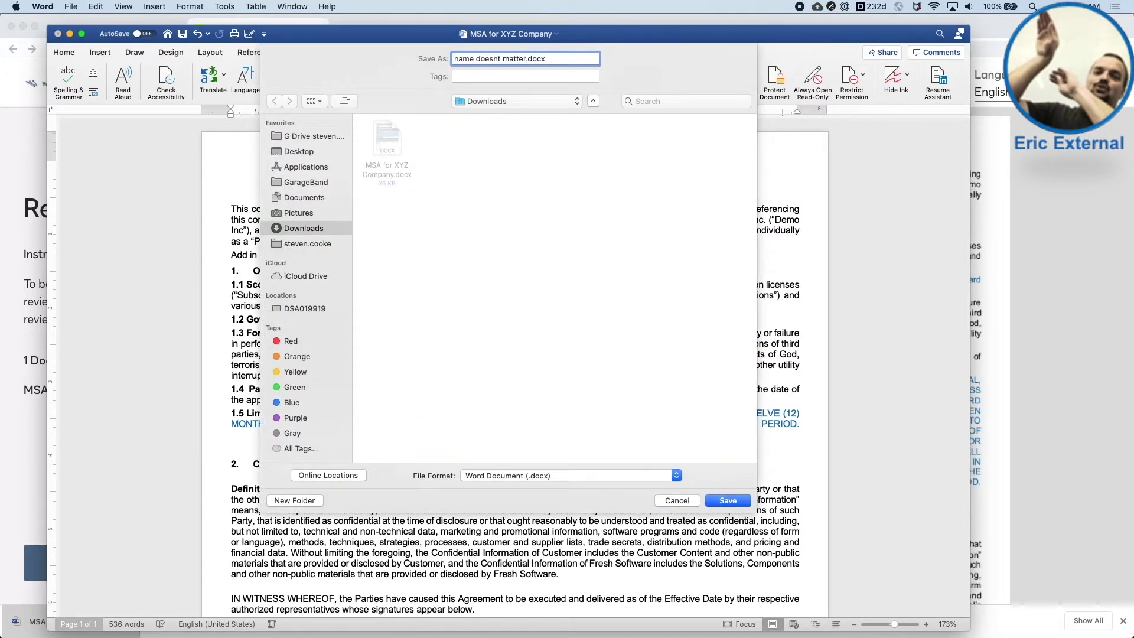
pyautogui.click(728, 504)
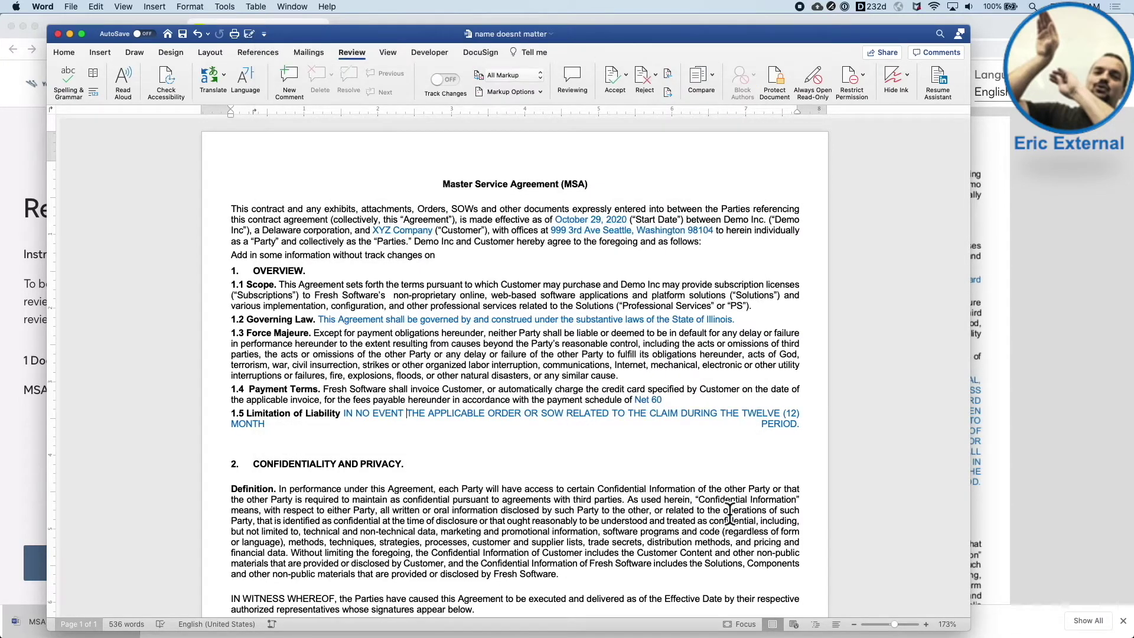
# - Close Word and upload 'name doesnt matter.docx' as the revised MSA
pyautogui.click(58, 34)
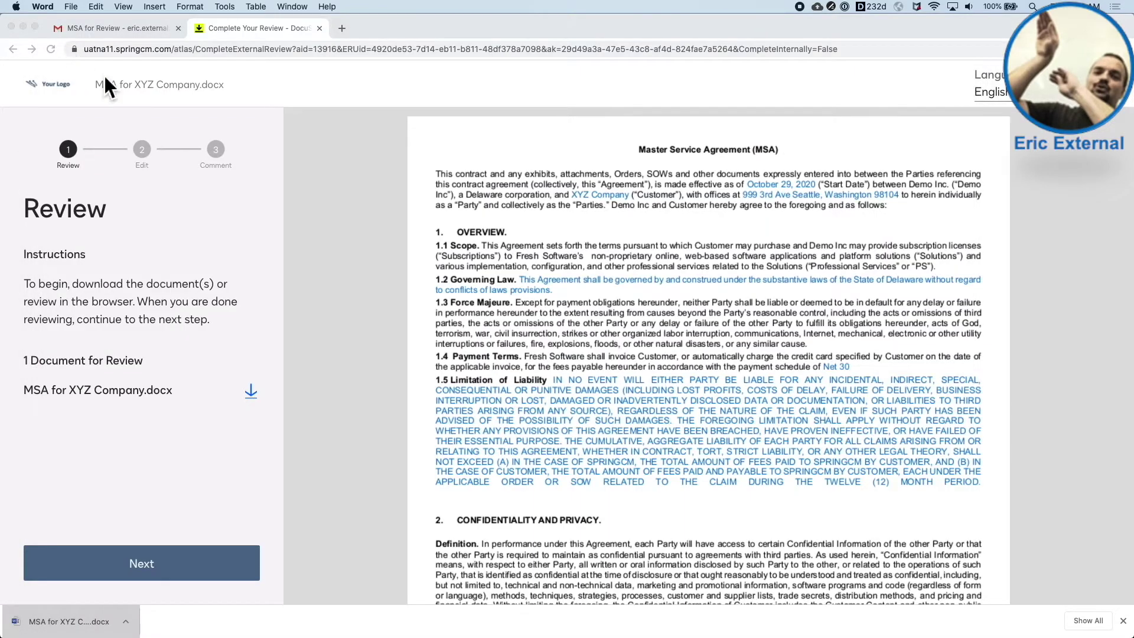
pyautogui.click(204, 594)
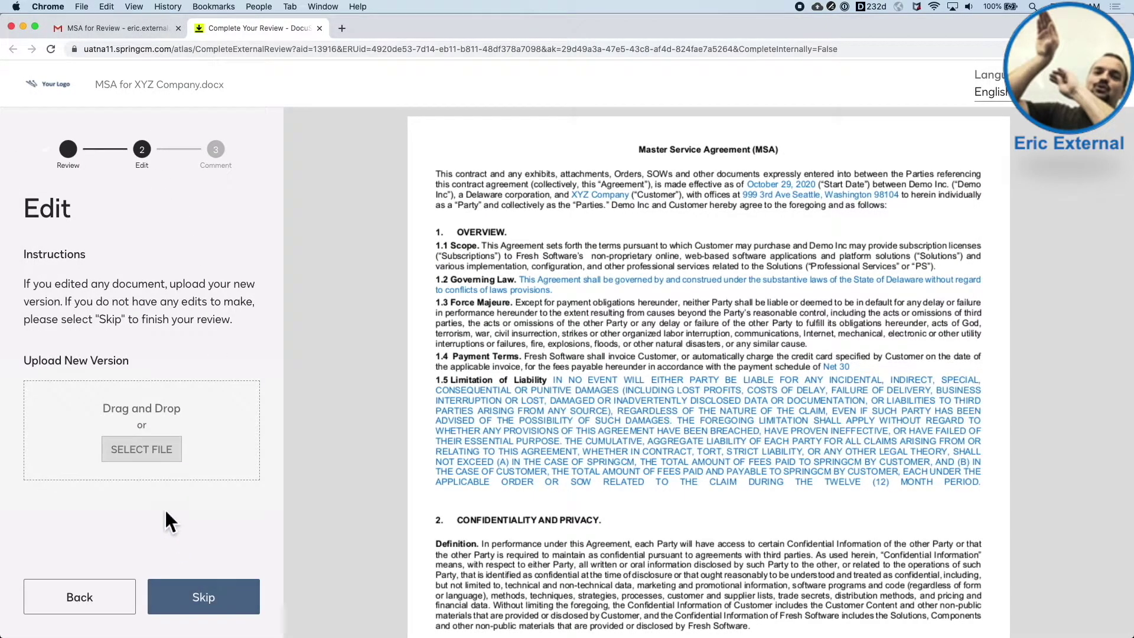
pyautogui.click(158, 449)
pyautogui.click(337, 114)
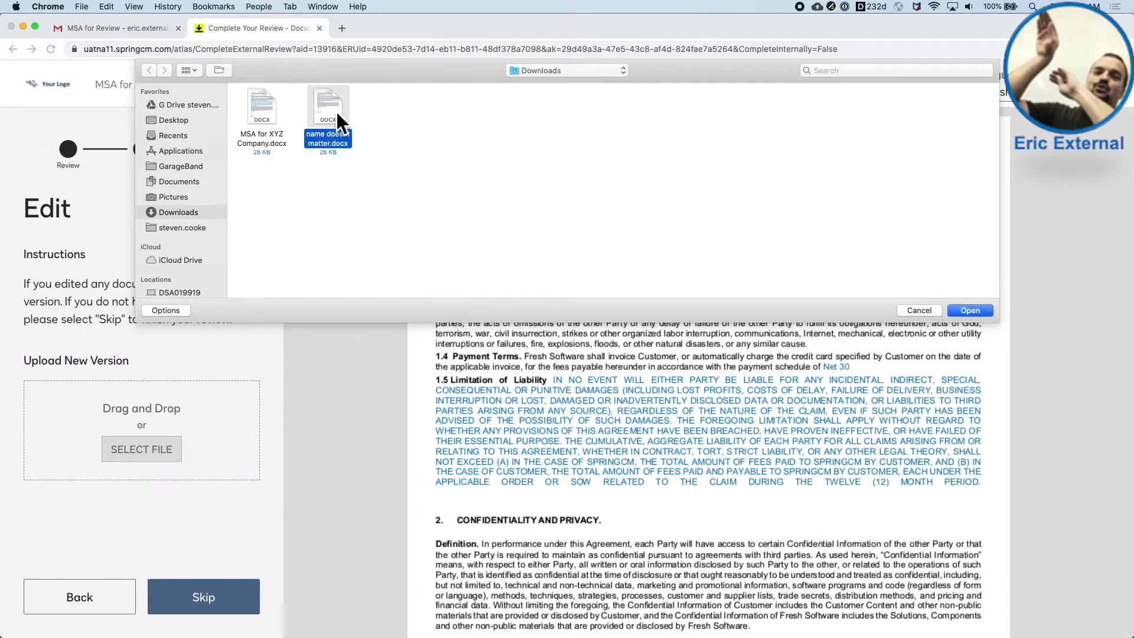
pyautogui.press('Return')
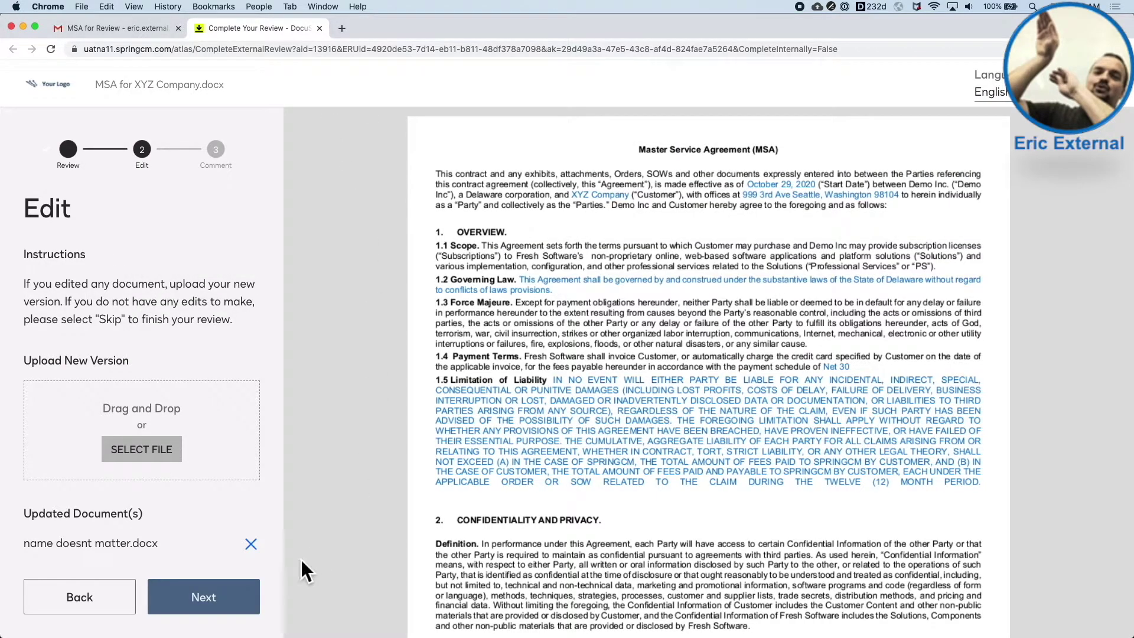
# - Comment 'Updated governing law and payment terms, is that ok?' and complete the review
pyautogui.click(203, 597)
pyautogui.click(157, 437)
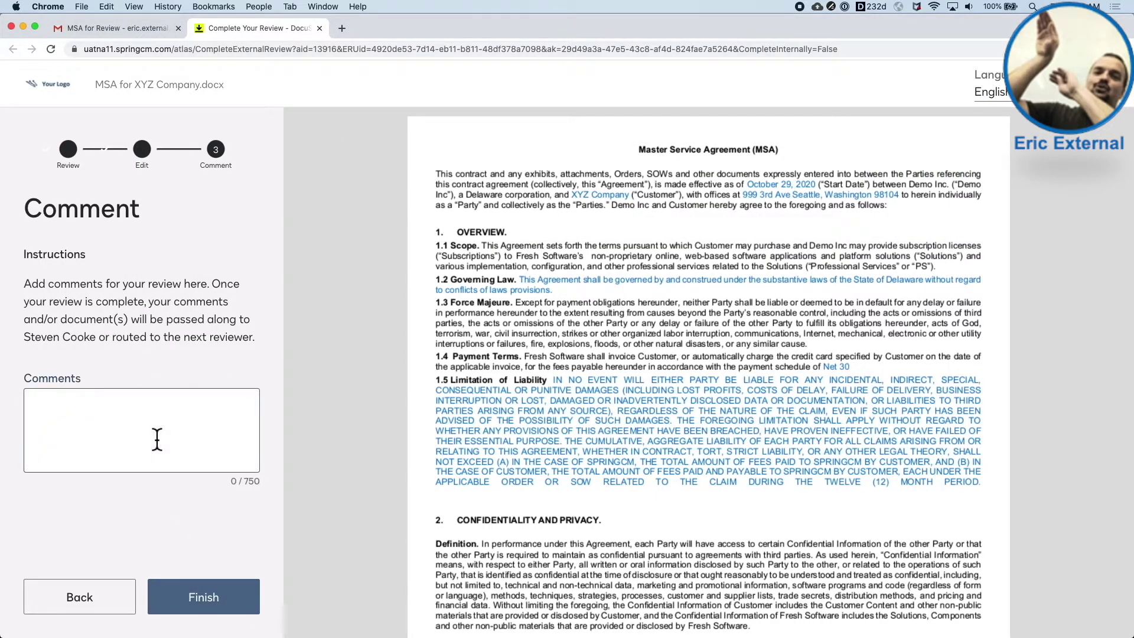
pyautogui.write('Updated governing law and payment terms, is that ok?')
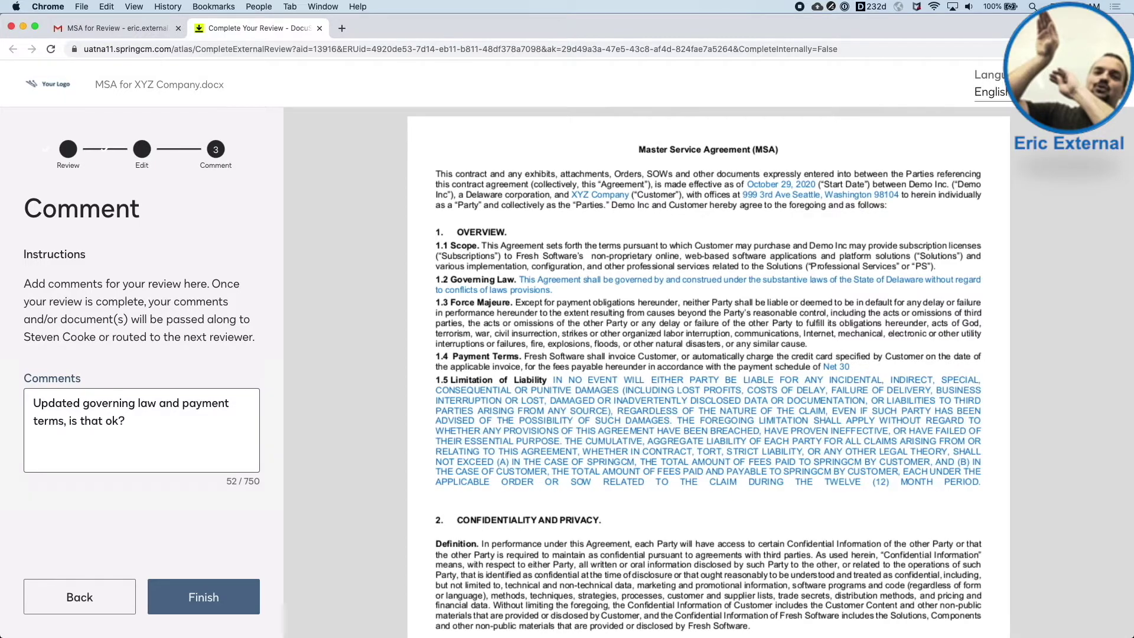
pyautogui.click(236, 601)
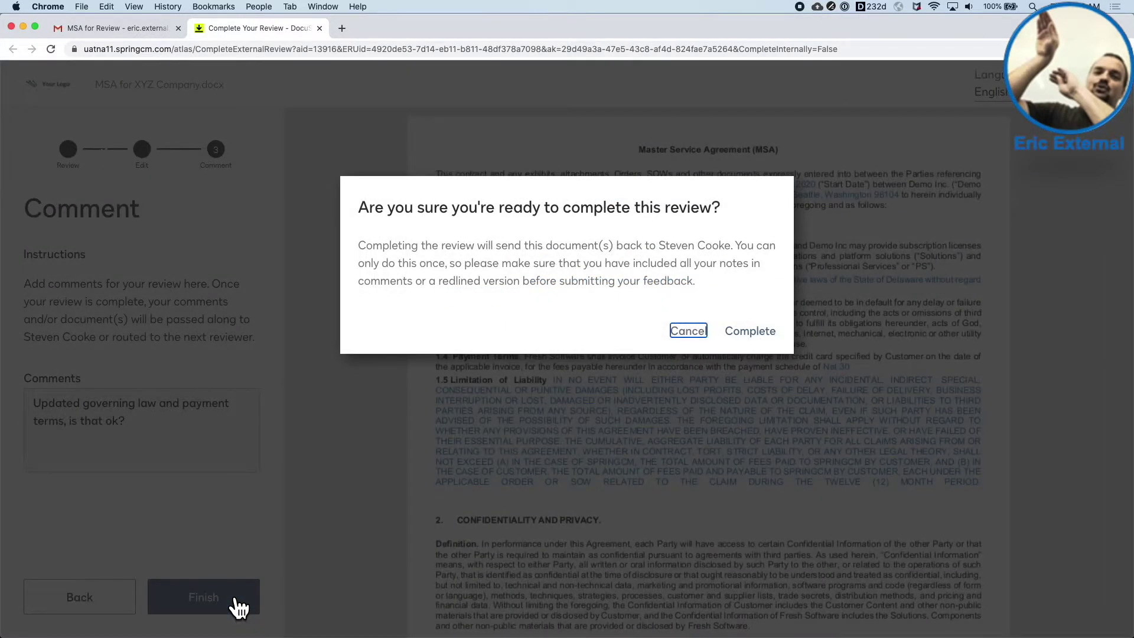
pyautogui.click(745, 334)
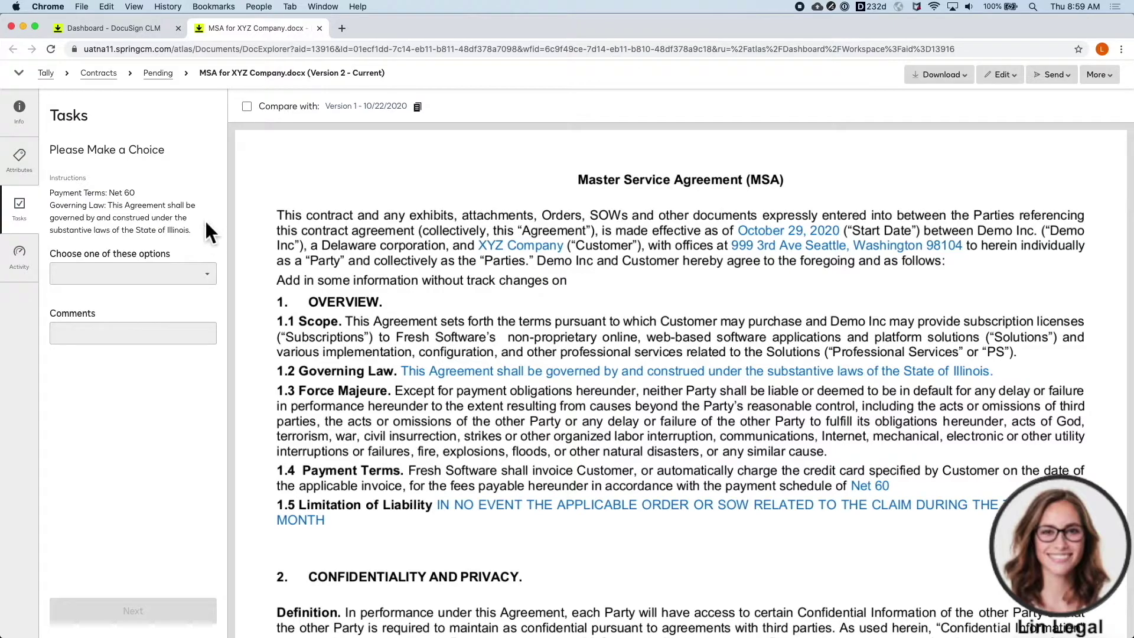
# - Show the activity history and expand the external reviewer and contract value approval comments
pyautogui.click(24, 265)
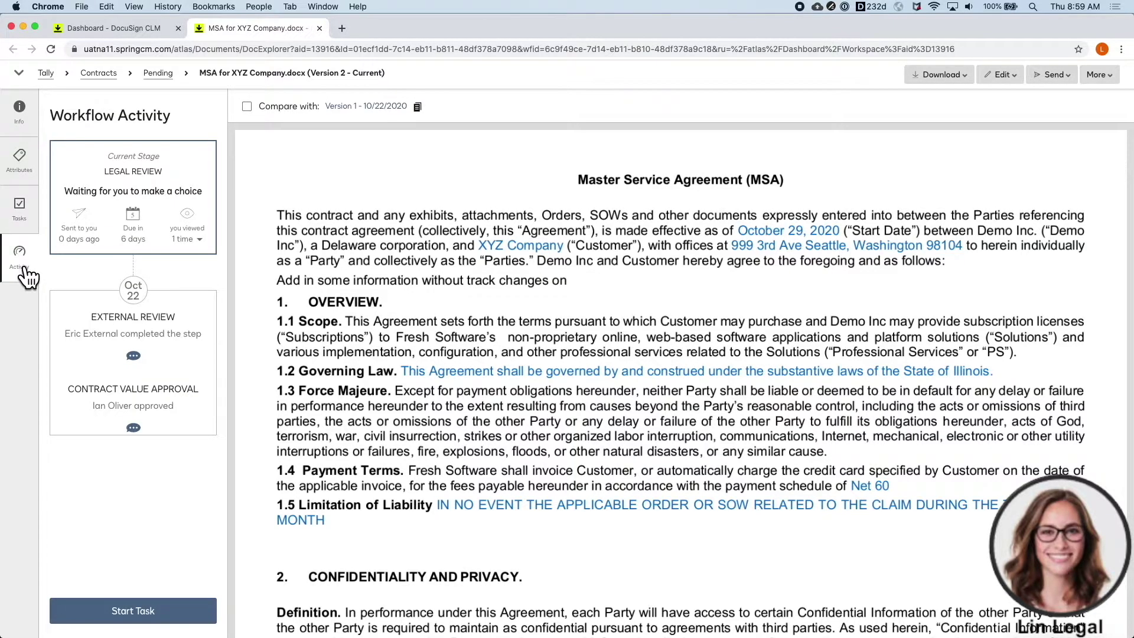
pyautogui.click(133, 355)
pyautogui.click(134, 451)
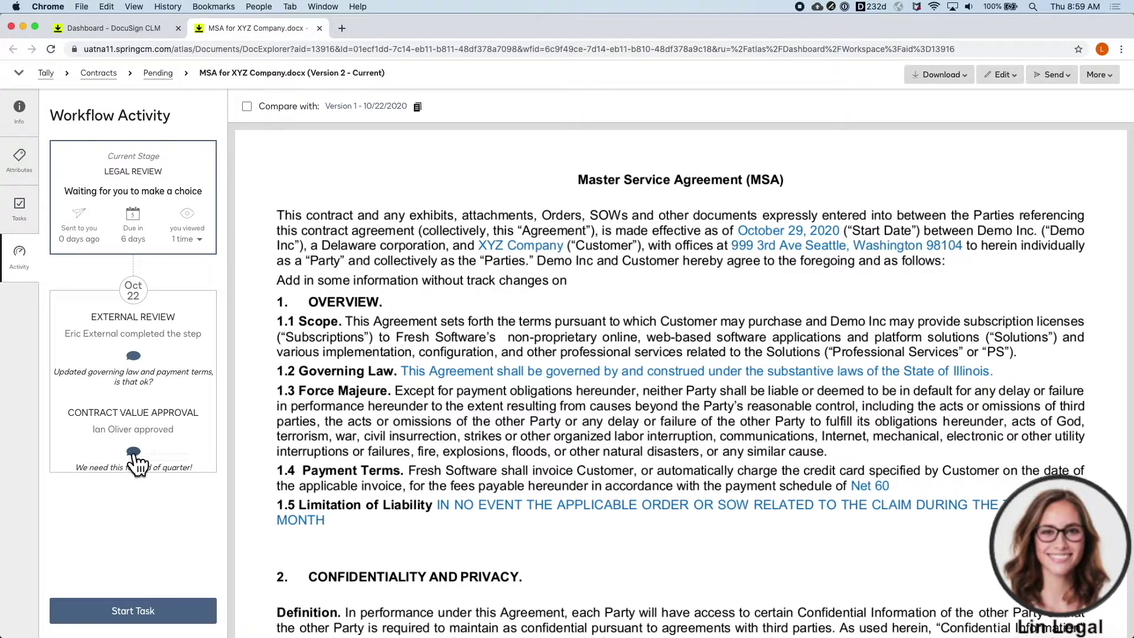
# - Return to the legal review task, view its decisions without choosing, and compare with Version 1
pyautogui.click(20, 209)
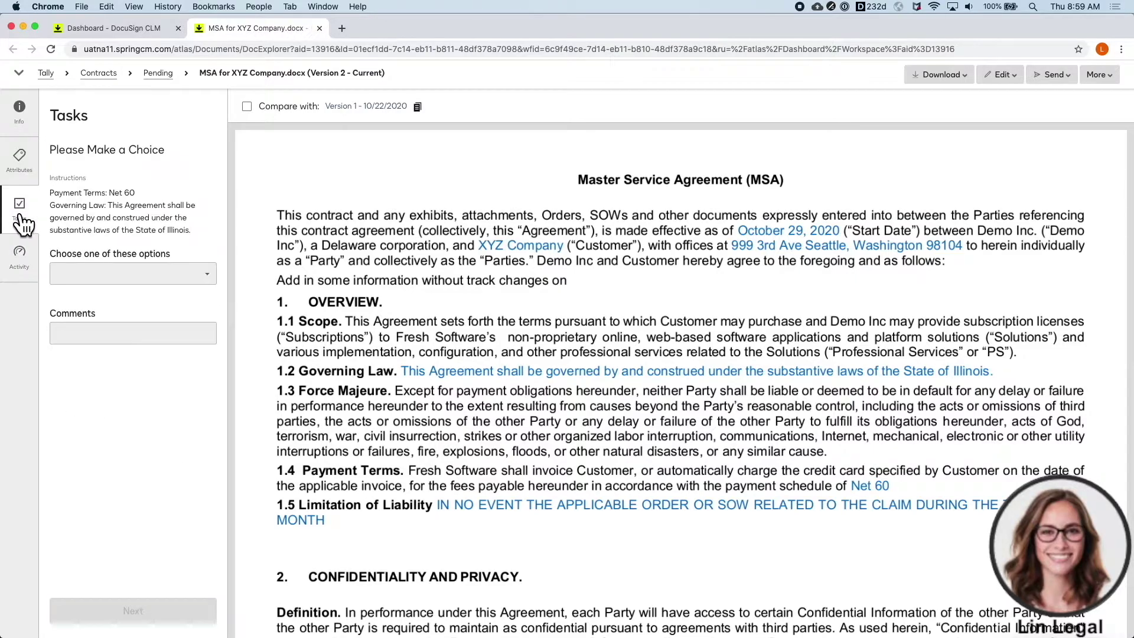
pyautogui.click(204, 273)
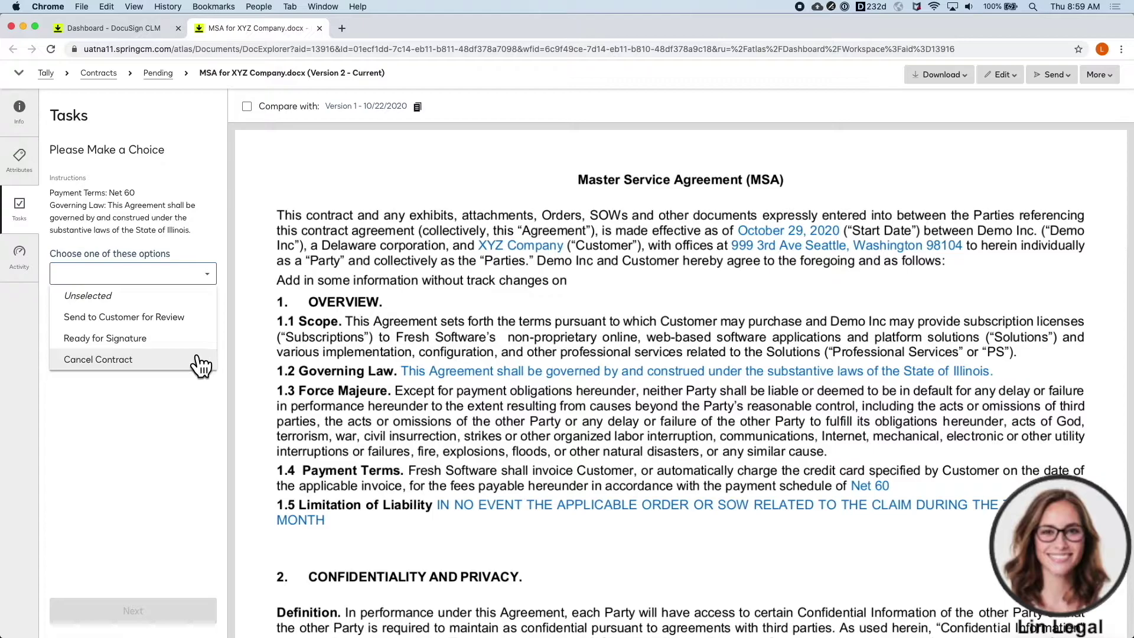
pyautogui.click(302, 230)
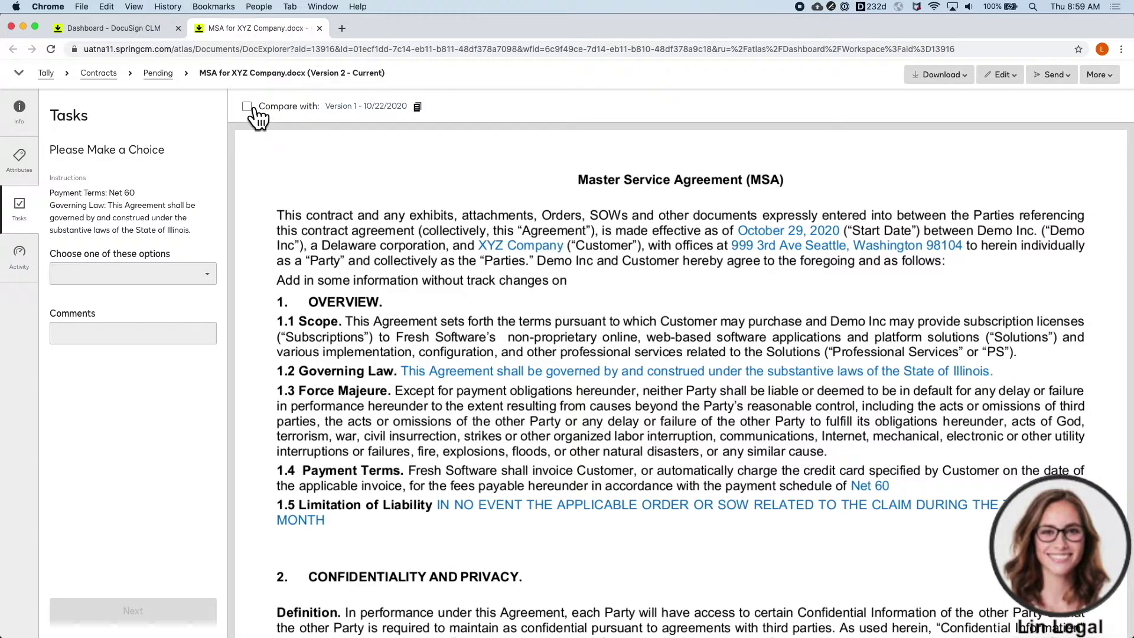
pyautogui.click(253, 108)
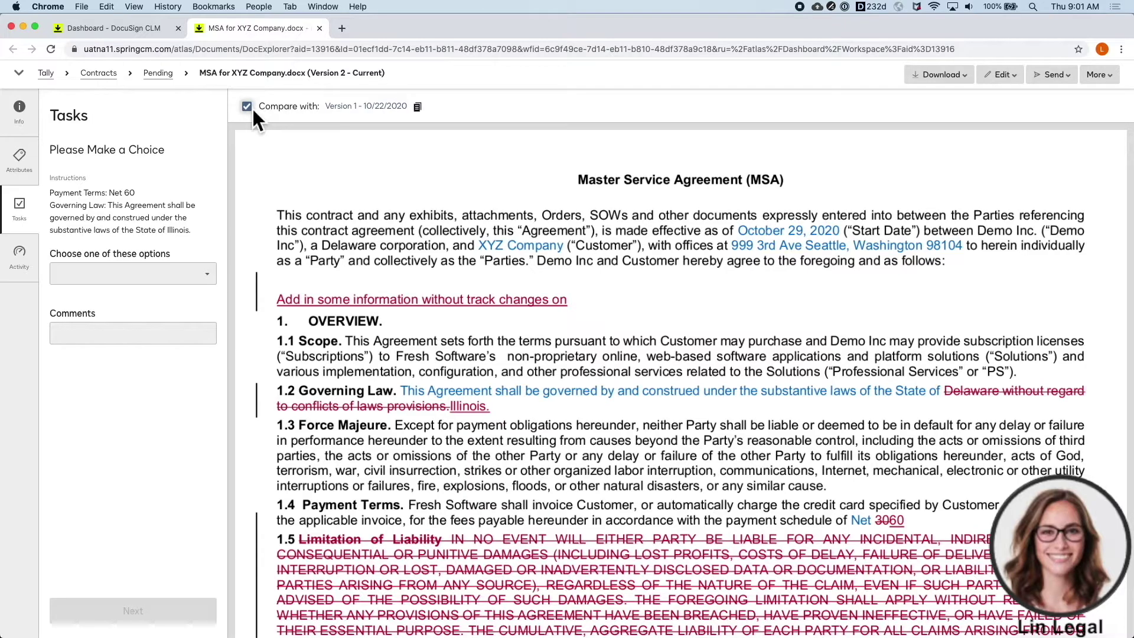
# - Open the MSA with redlines in DocuSign Edit as a new version
pyautogui.click(1001, 75)
pyautogui.moveTo(998, 117)
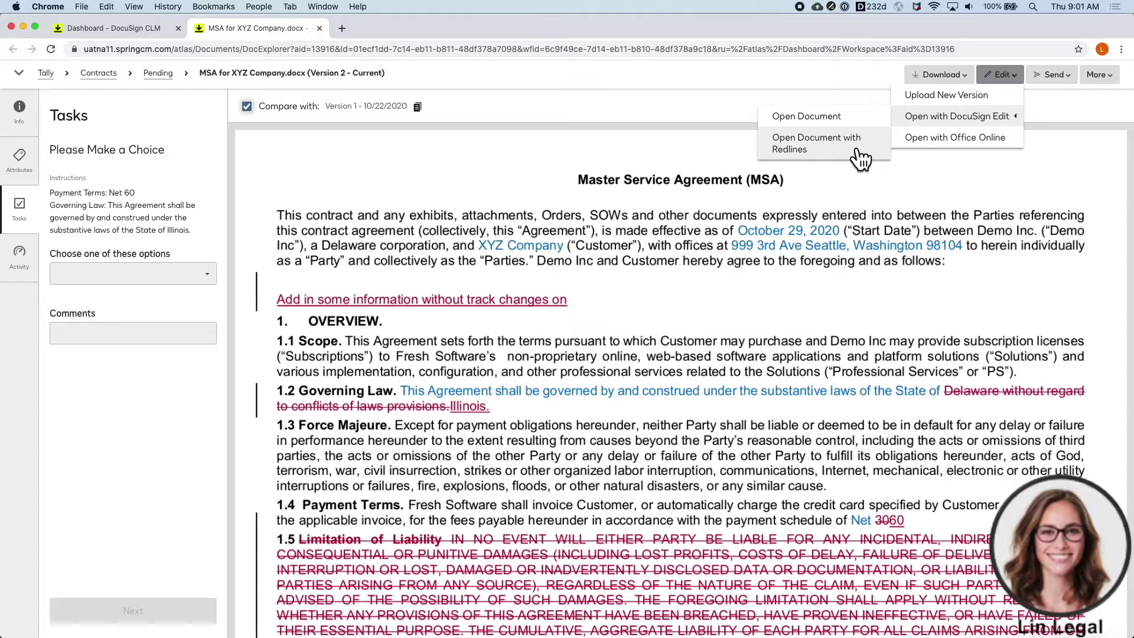
pyautogui.click(858, 151)
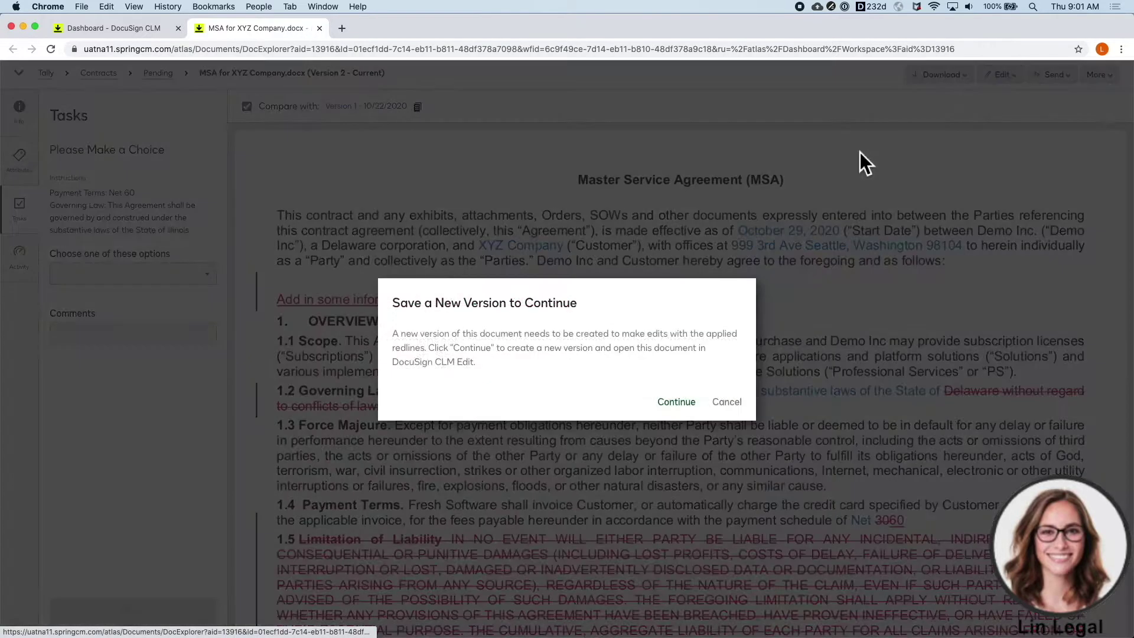
pyautogui.click(677, 403)
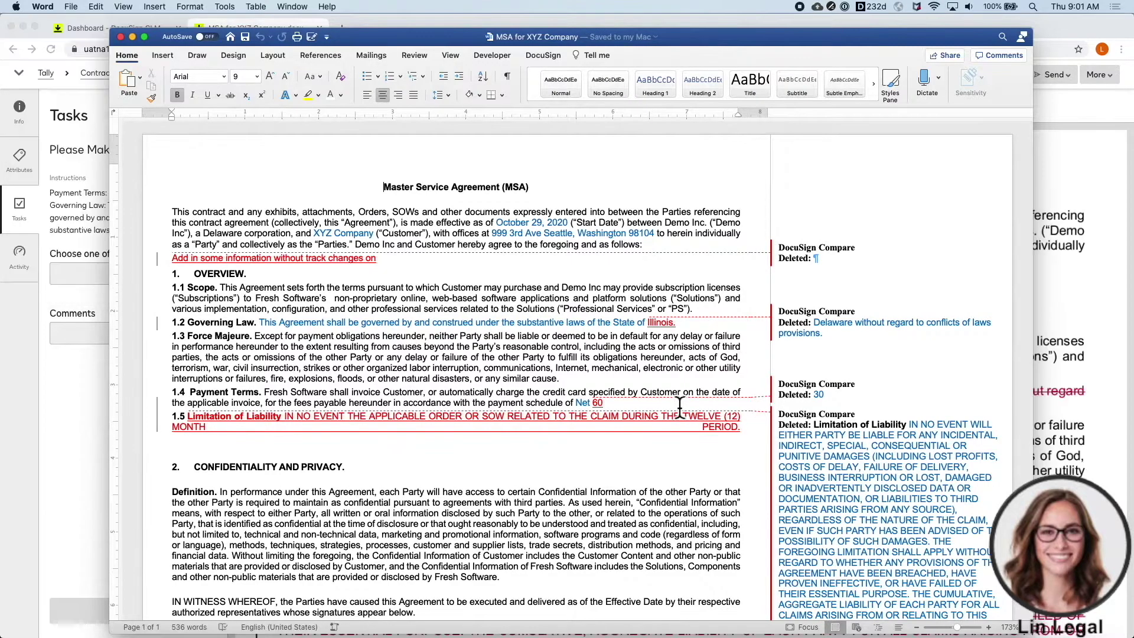
# - Reject the stray track-changes line, accept all other changes, and select section 1.5's text
pyautogui.click(423, 69)
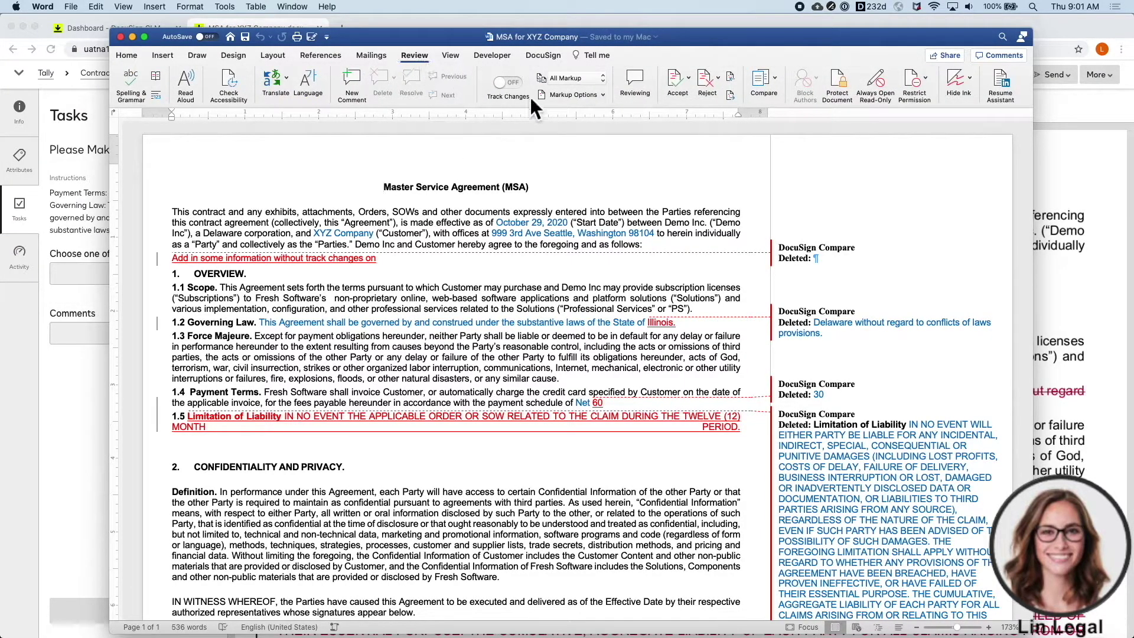
pyautogui.click(709, 84)
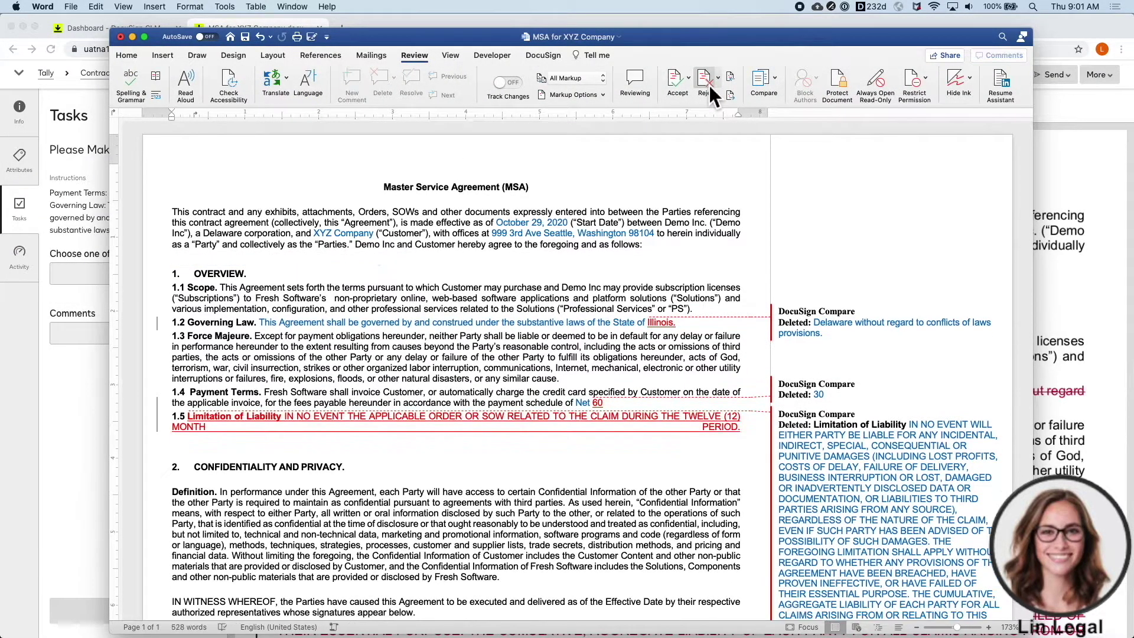
pyautogui.click(708, 87)
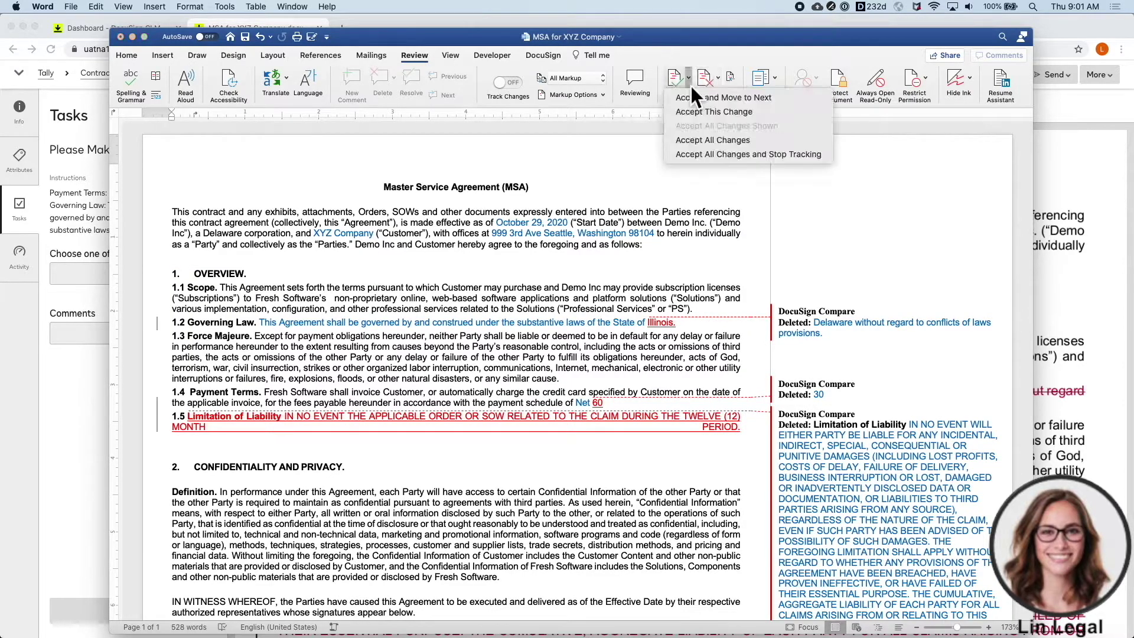
pyautogui.click(705, 145)
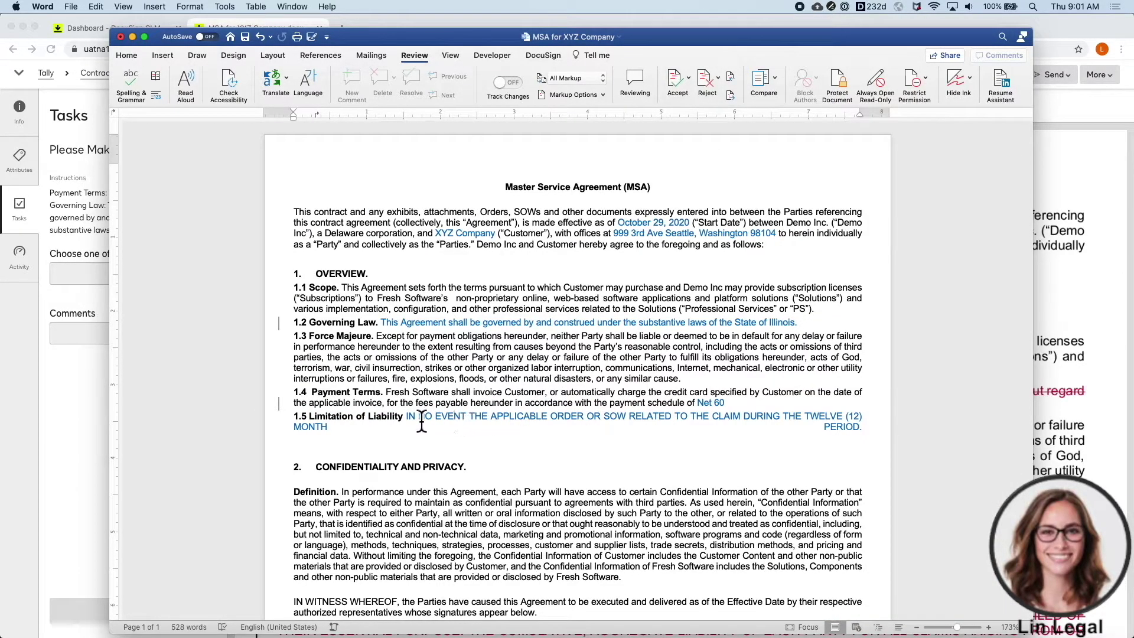
pyautogui.moveTo(406, 417); pyautogui.dragTo(848, 426)
# - Replace section 1.5 with the Limitation of Liability First Fallback clause and save the MSA
pyautogui.click(167, 55)
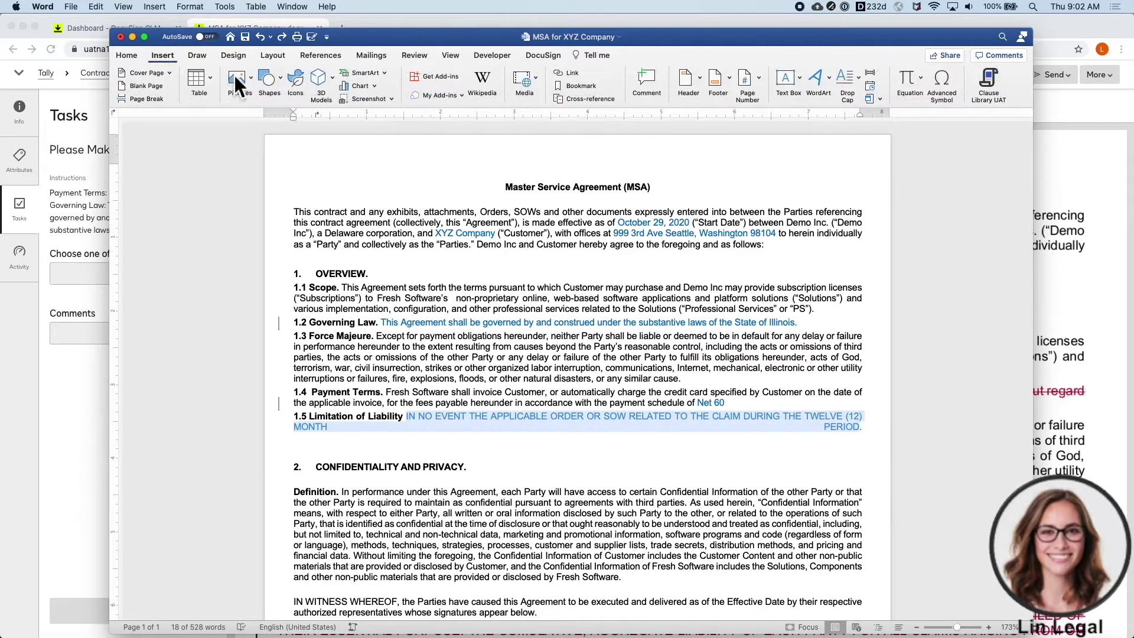
pyautogui.click(998, 86)
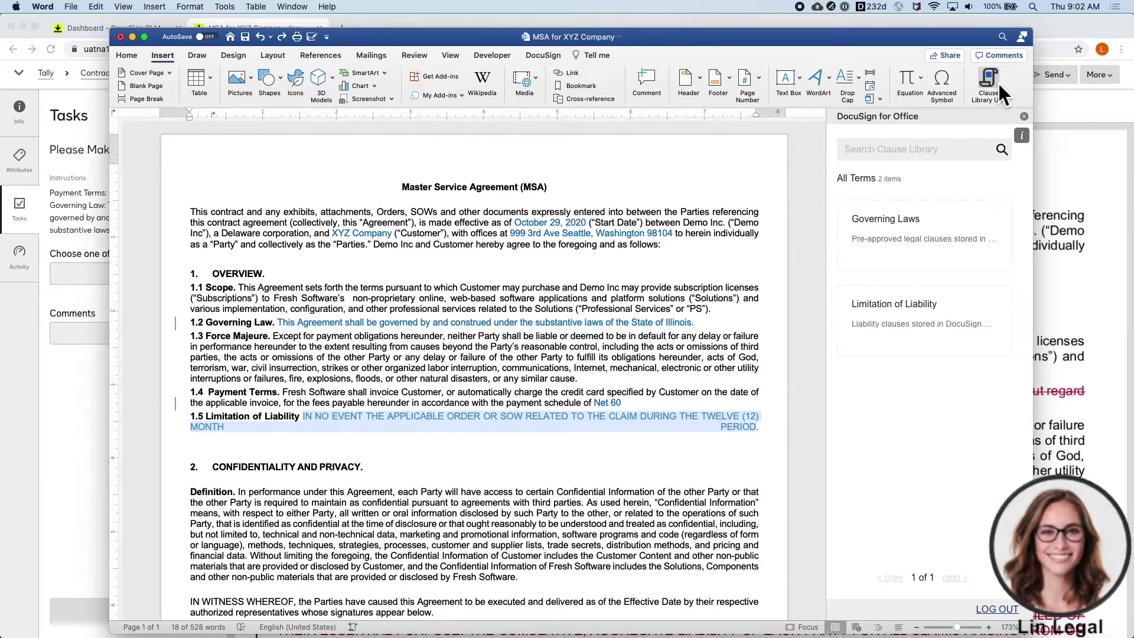
pyautogui.click(952, 327)
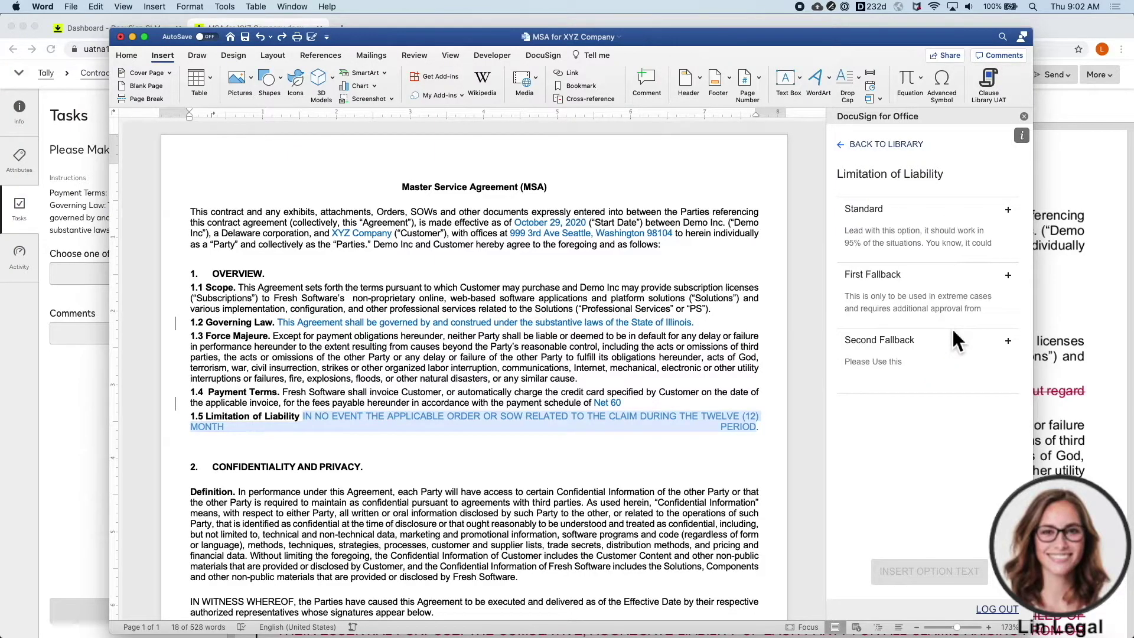
pyautogui.click(1007, 278)
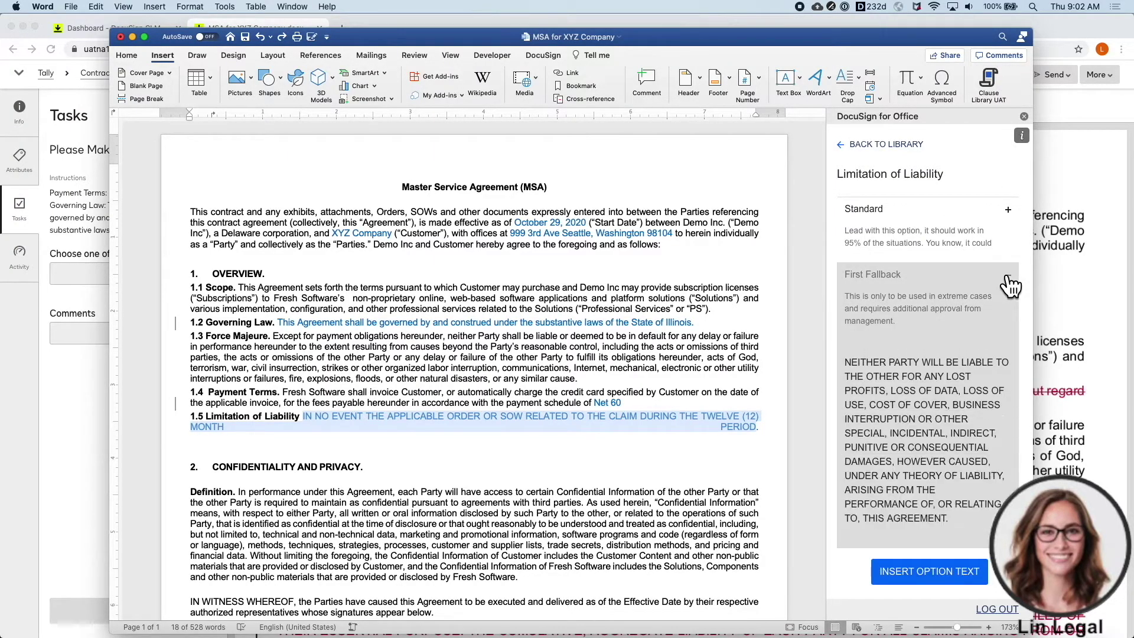
pyautogui.click(929, 571)
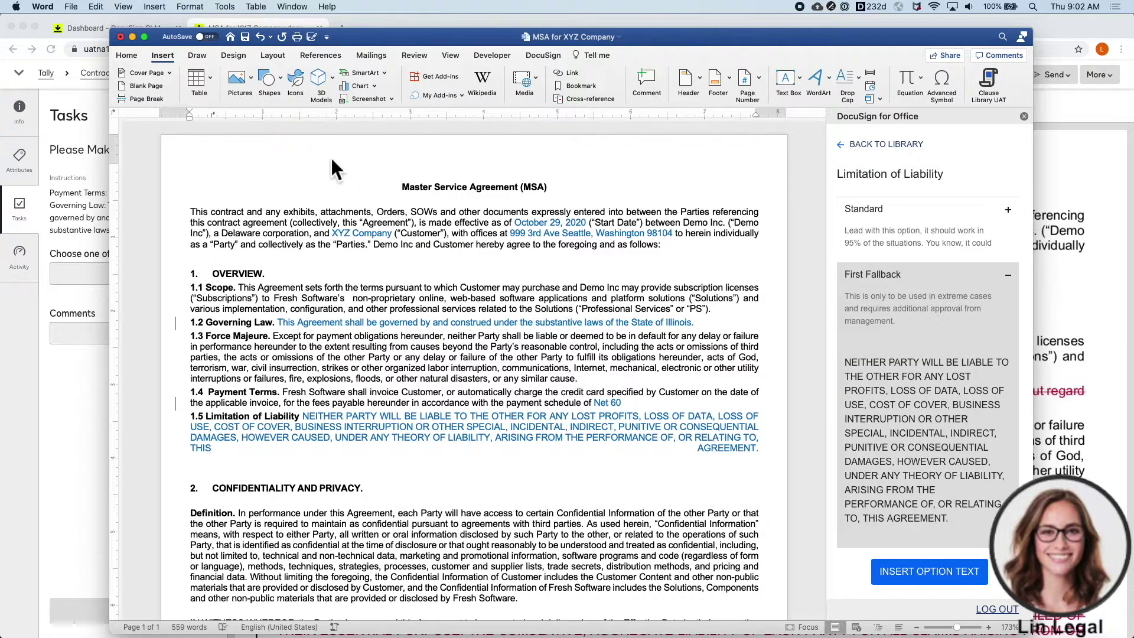
pyautogui.click(246, 41)
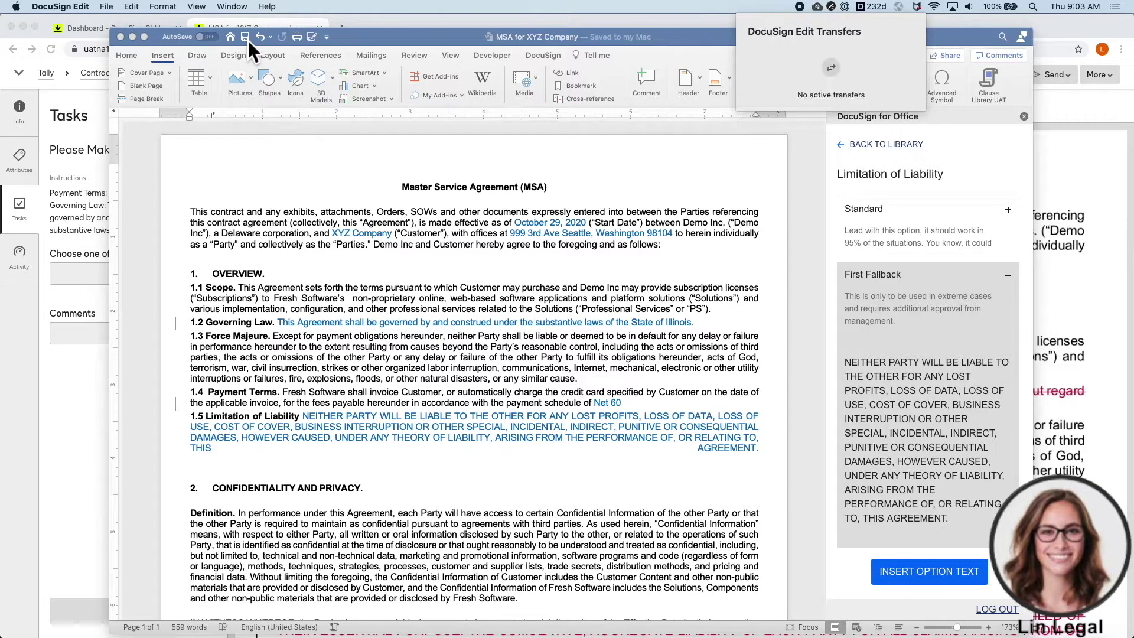
pyautogui.click(124, 38)
# - Close Word and cancel the comparison against Version 3
pyautogui.click(53, 50)
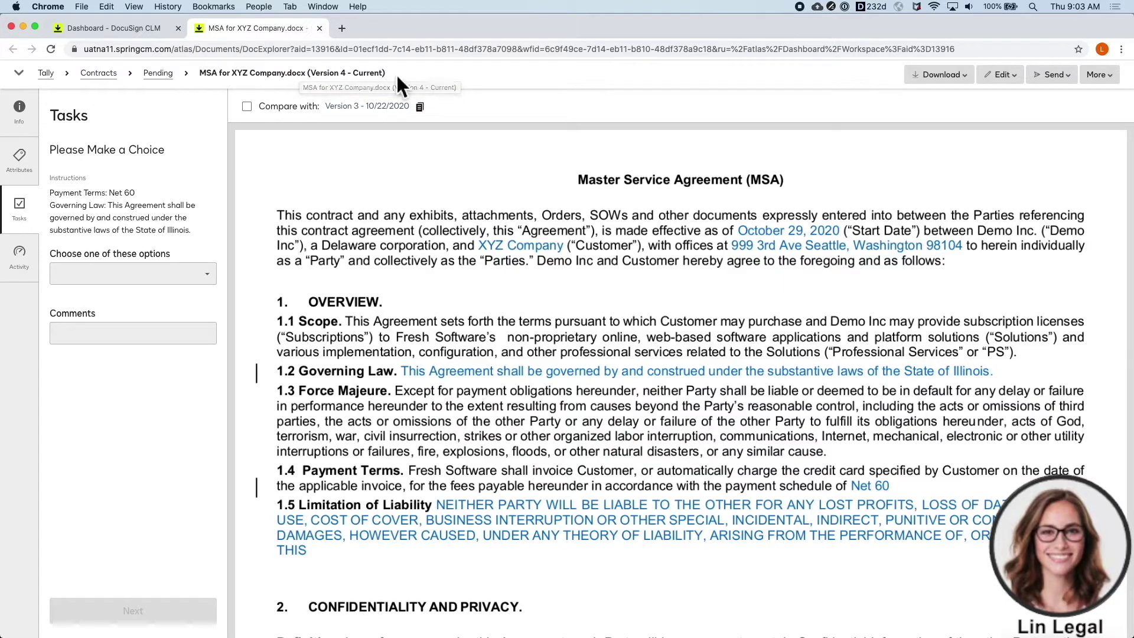
pyautogui.click(397, 109)
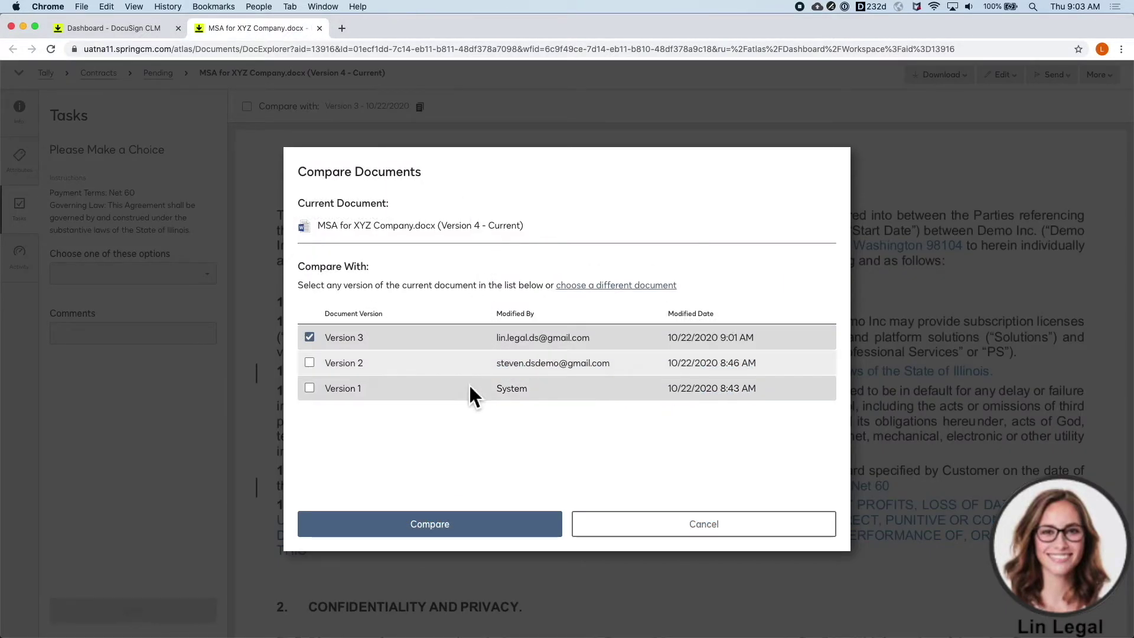
pyautogui.click(621, 525)
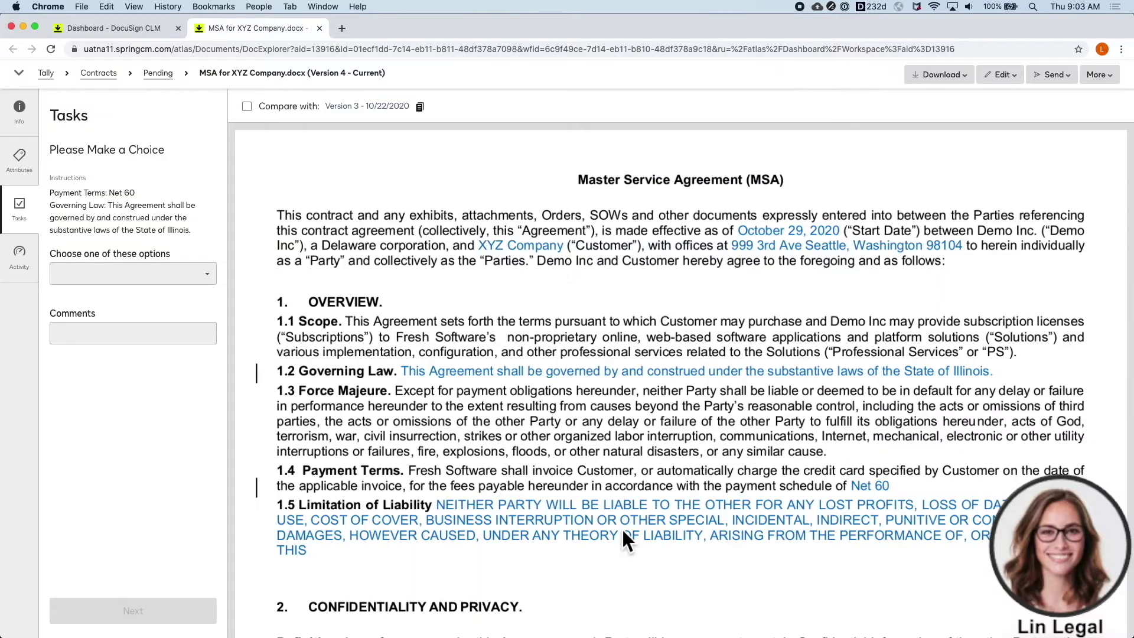
# - Set the task decision to Ready for Signature with comment 'Looks good' and submit
pyautogui.click(210, 276)
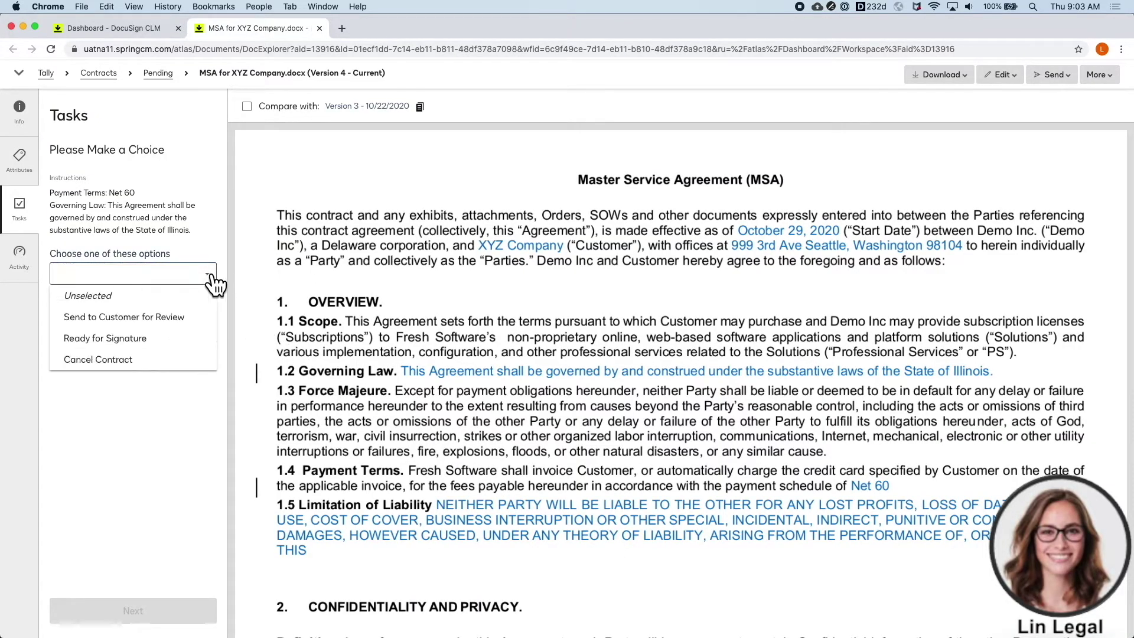
pyautogui.click(200, 339)
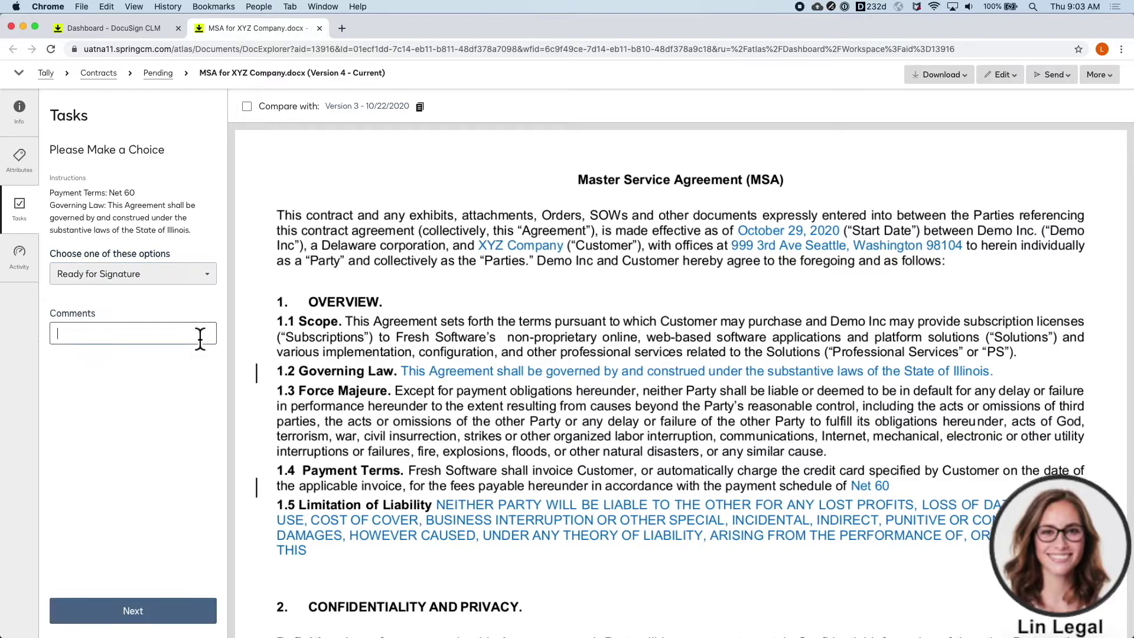
pyautogui.write('Looks good!')
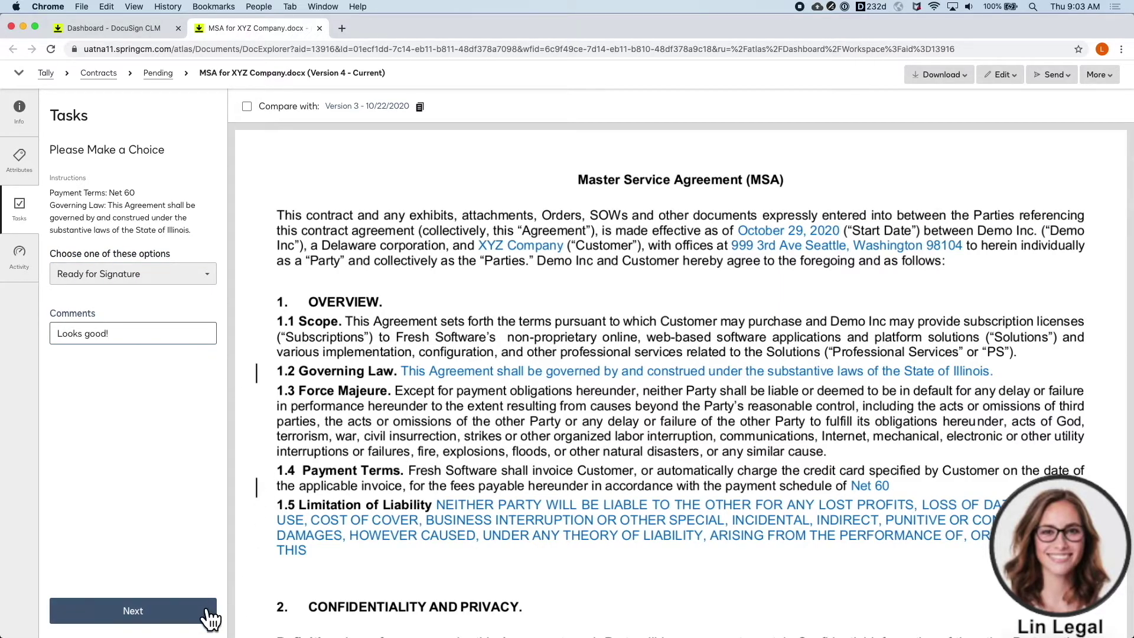
pyautogui.click(208, 611)
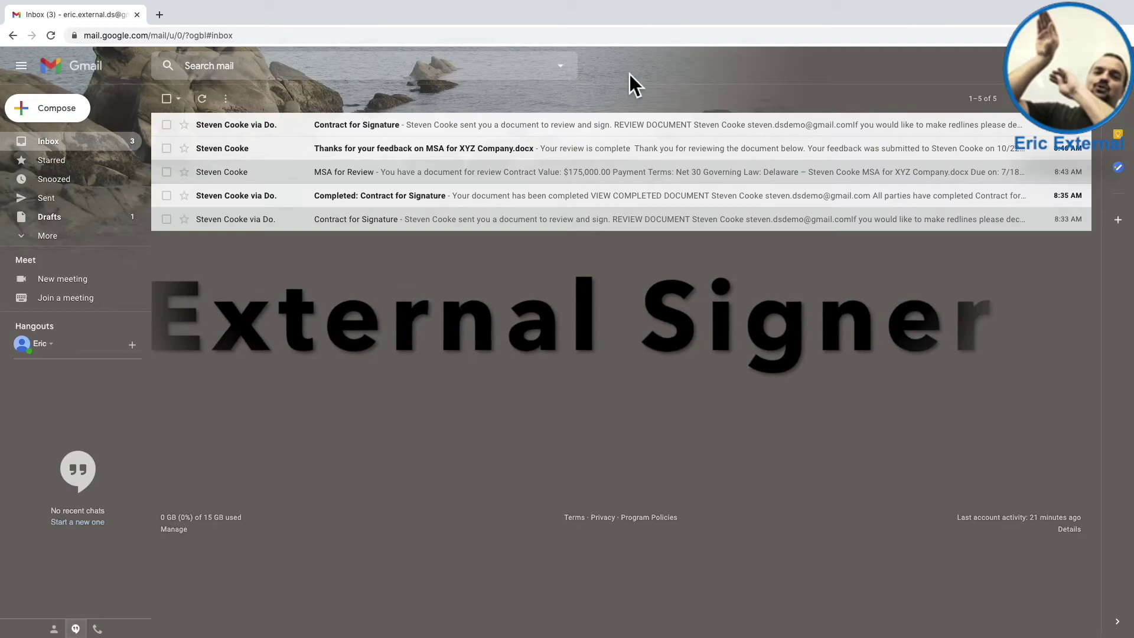
# - Open the Contract for Signature email and launch REVIEW DOCUMENT
pyautogui.click(366, 136)
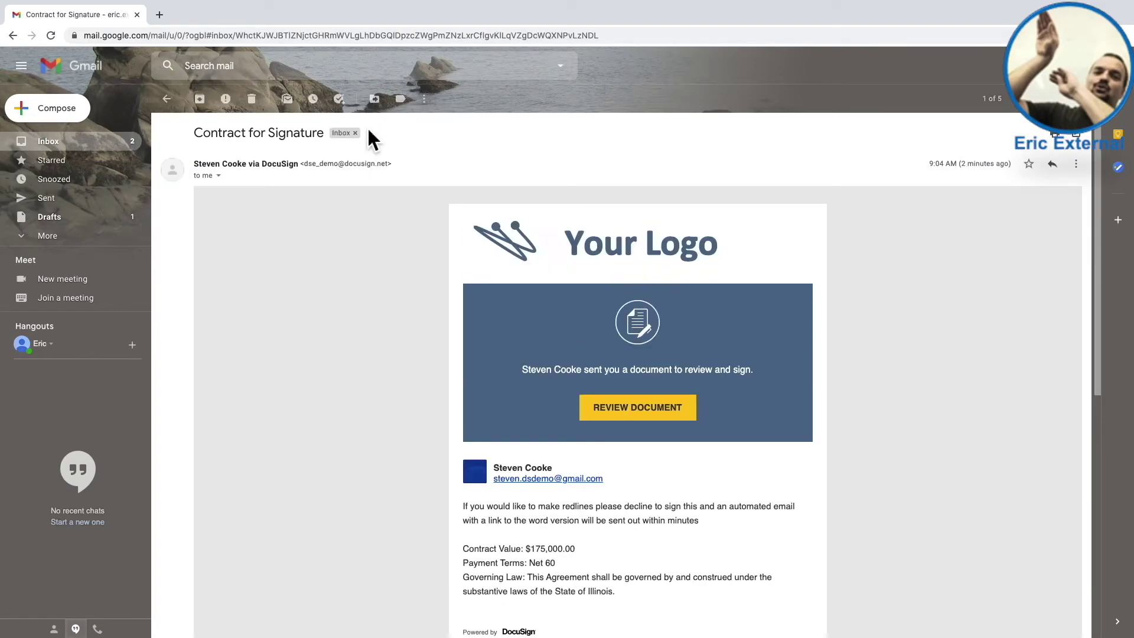
pyautogui.click(645, 415)
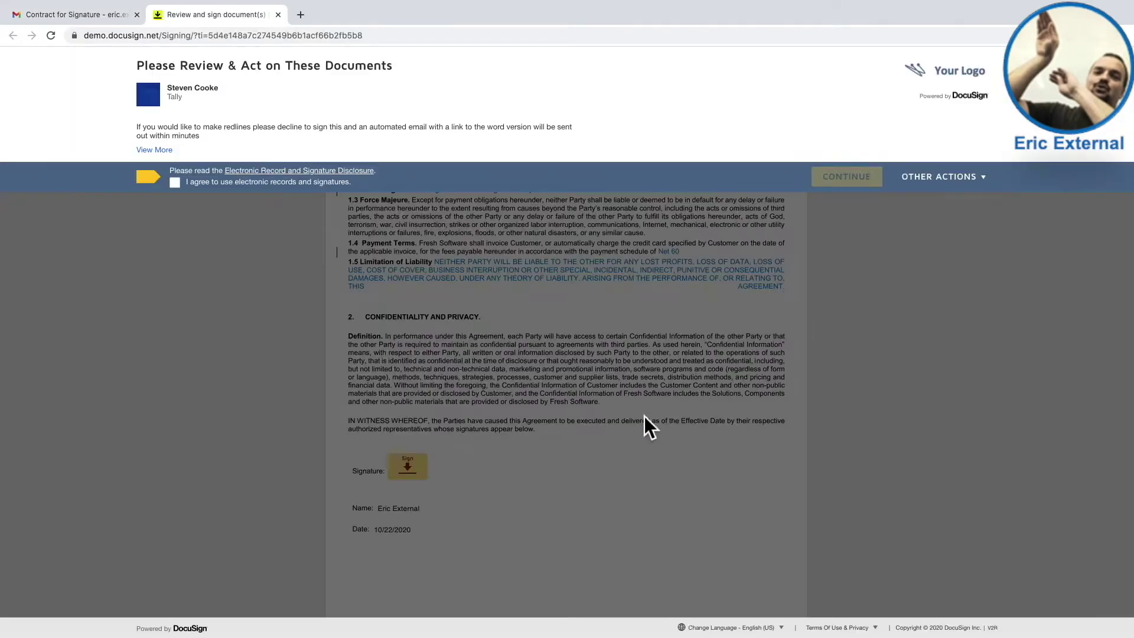
# - Agree to electronic records, adopt the suggested signature in the signature field, and finish signing
pyautogui.click(237, 183)
pyautogui.click(834, 182)
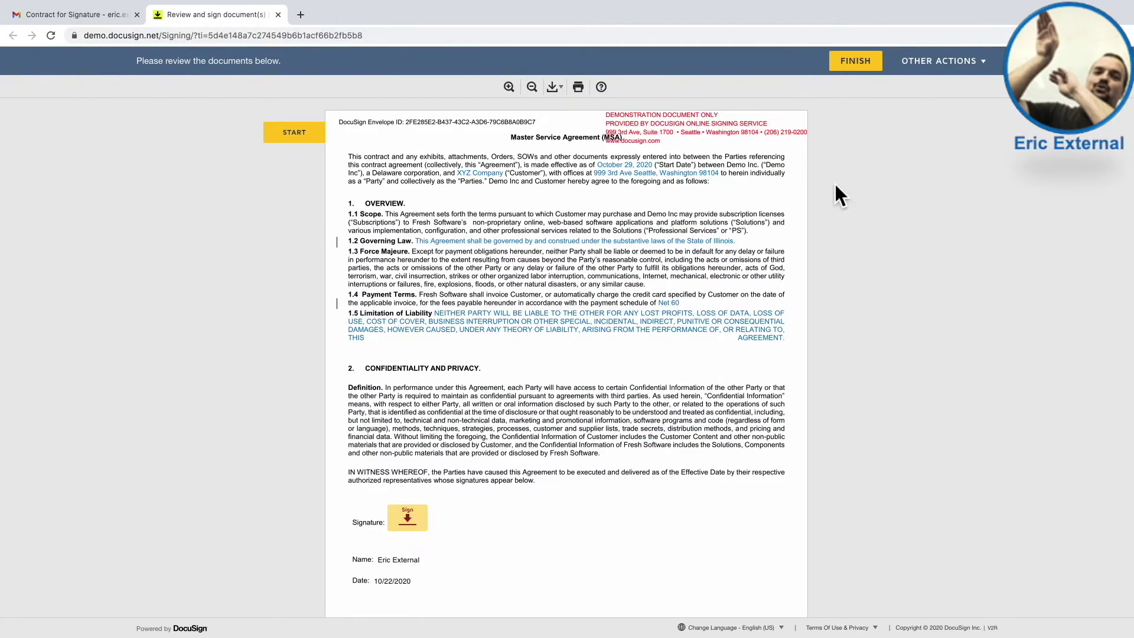
pyautogui.click(317, 134)
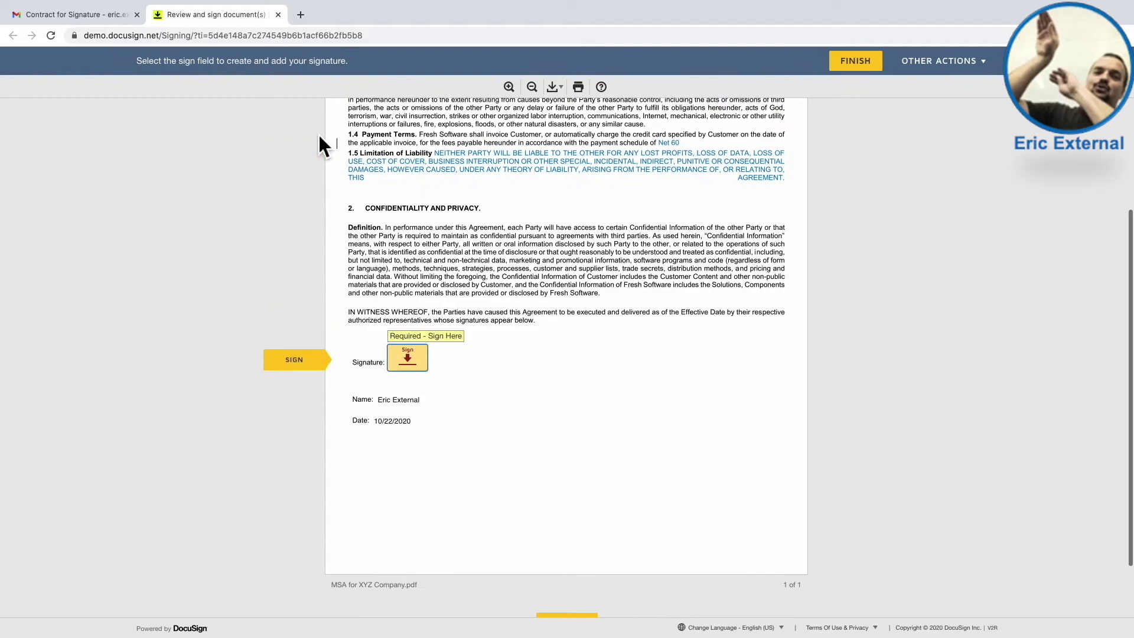
pyautogui.click(415, 355)
pyautogui.click(392, 366)
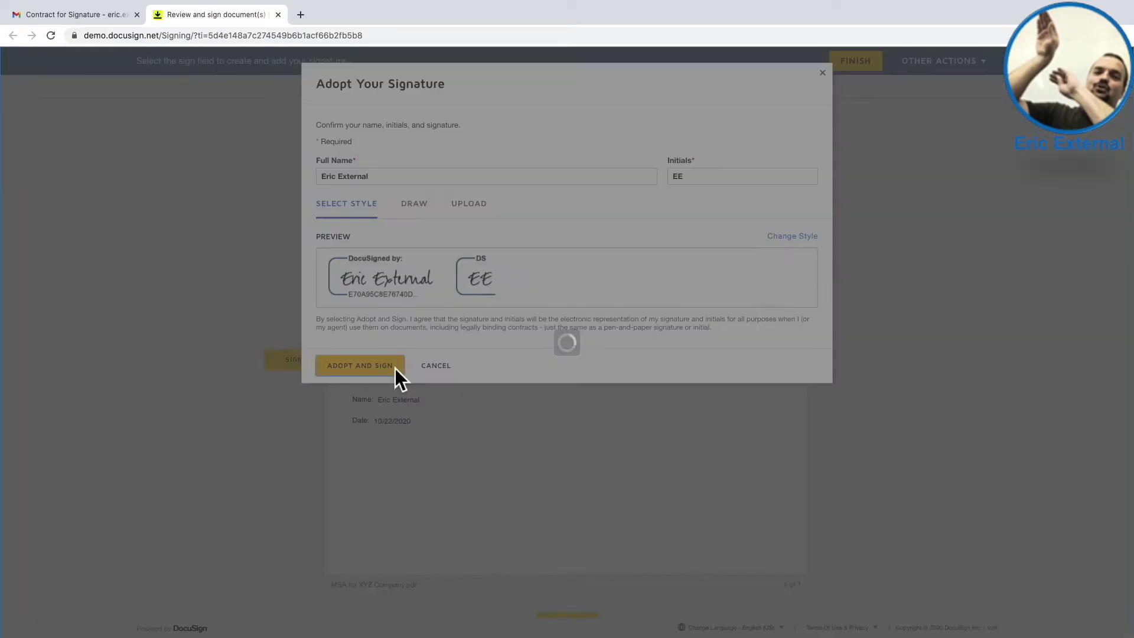
pyautogui.click(855, 65)
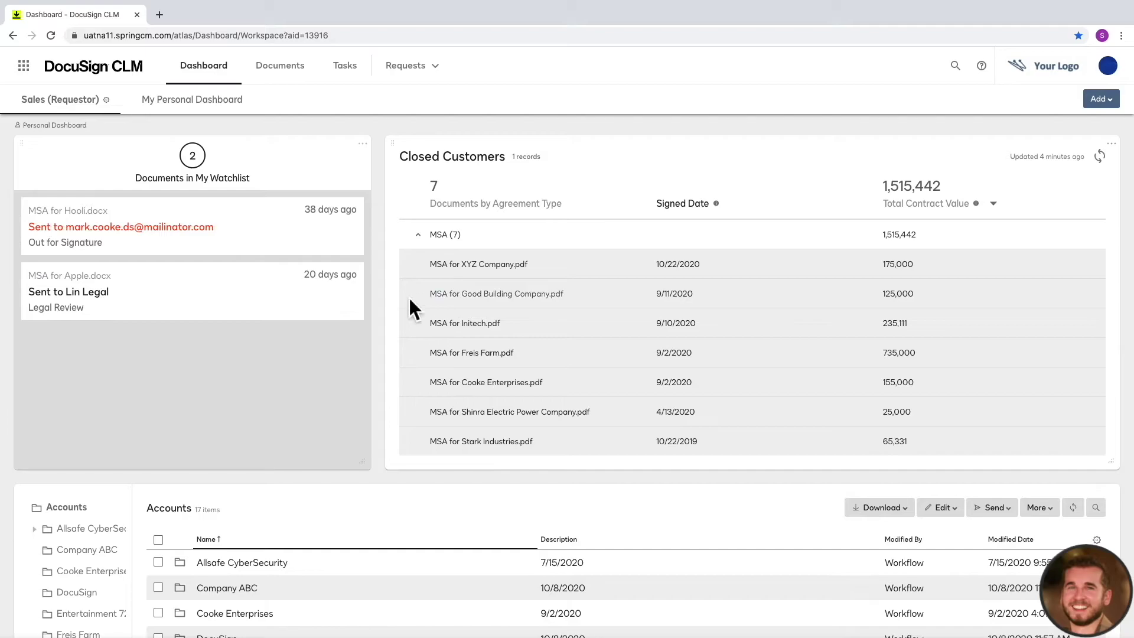
# - Open MSA for XYZ Company.pdf from the Closed Customers widget
pyautogui.click(506, 270)
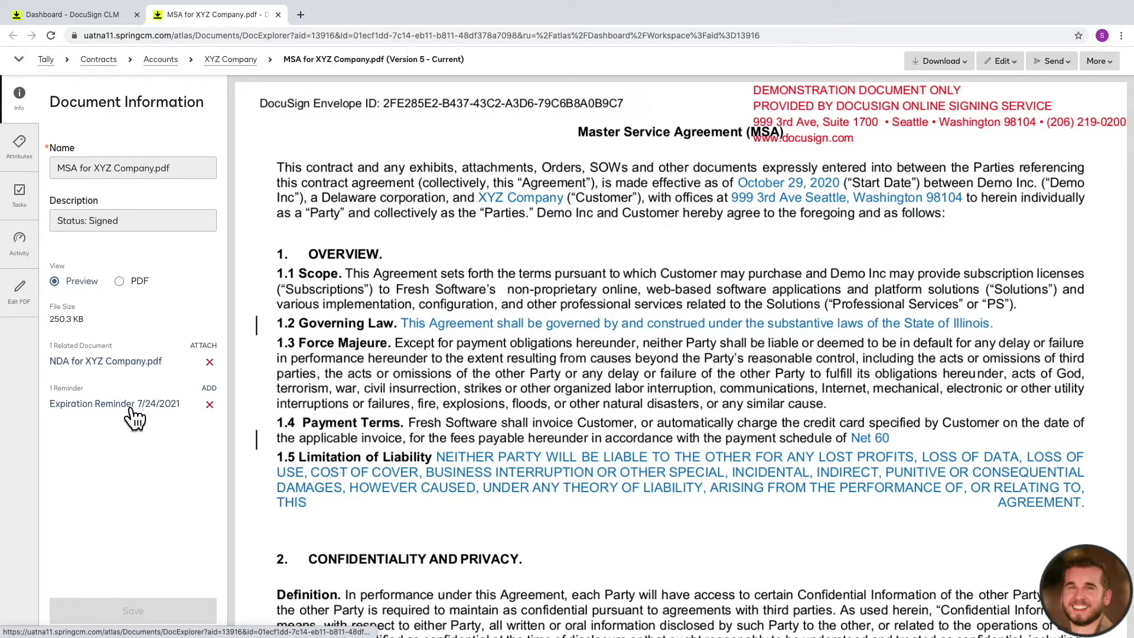
# - Show the MSA's Attributes and collapse the Agreement Information and Legal Information sections
pyautogui.click(19, 163)
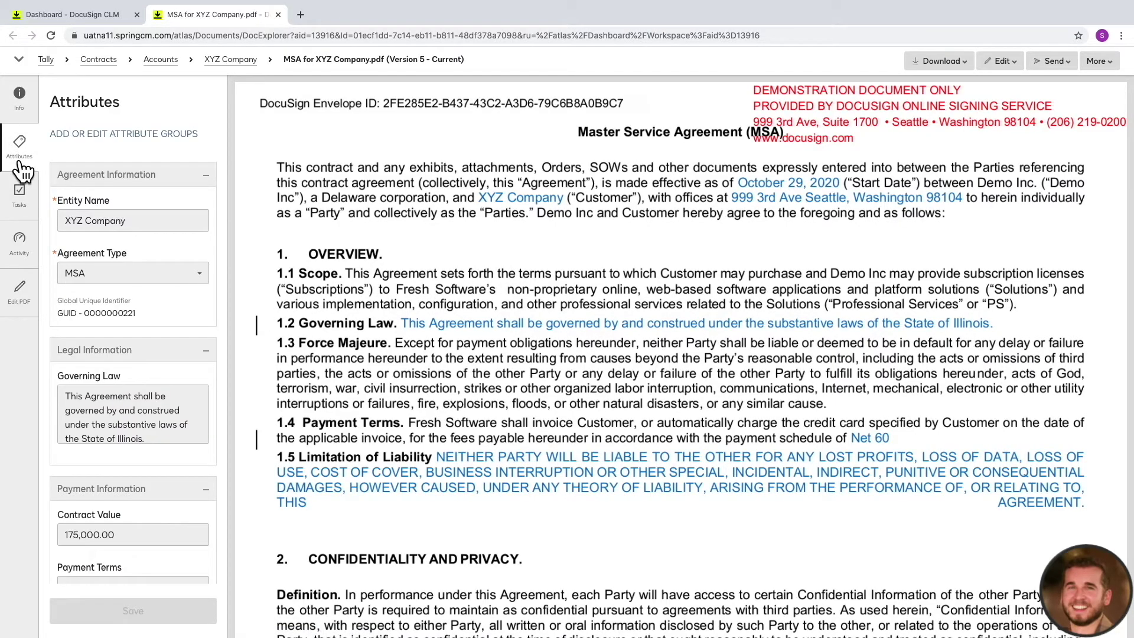
pyautogui.click(207, 177)
pyautogui.click(207, 212)
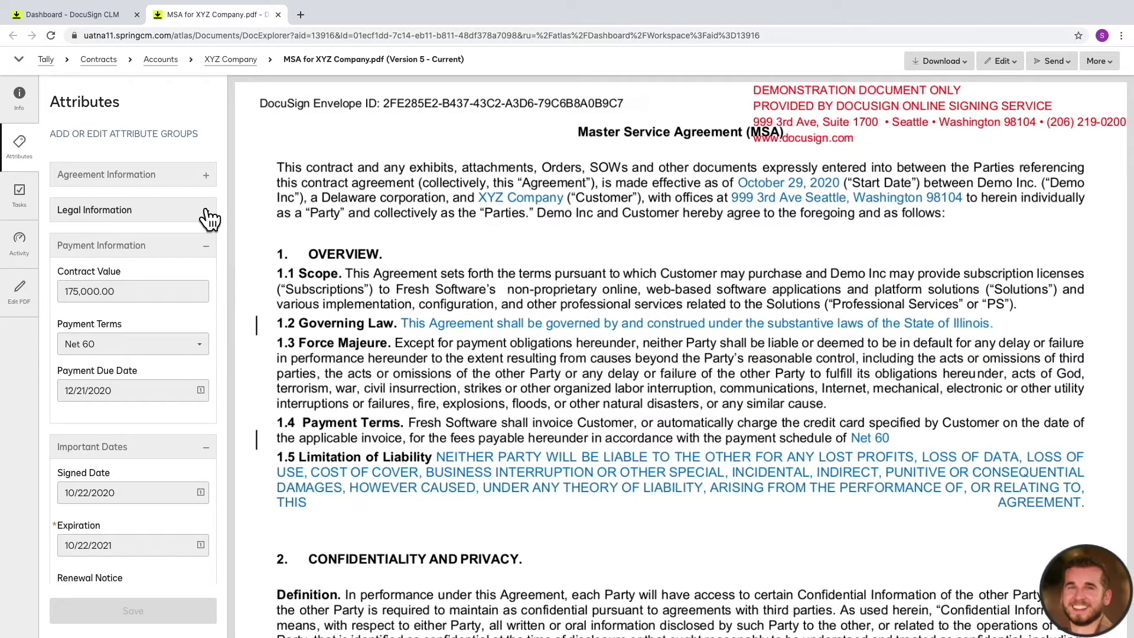